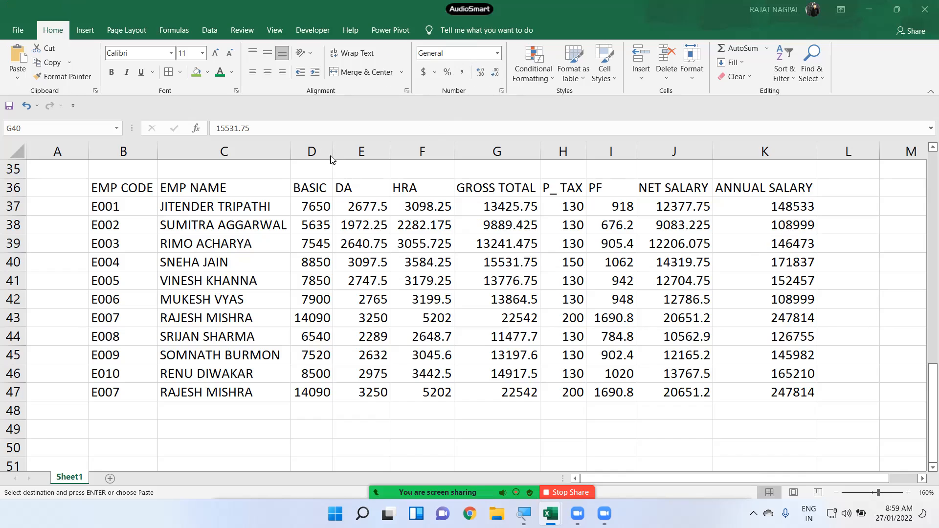
# - Widen the BASIC column and display the salary figures in D37:K47 with no decimal places
pyautogui.moveTo(332, 153); pyautogui.dragTo(354, 153)
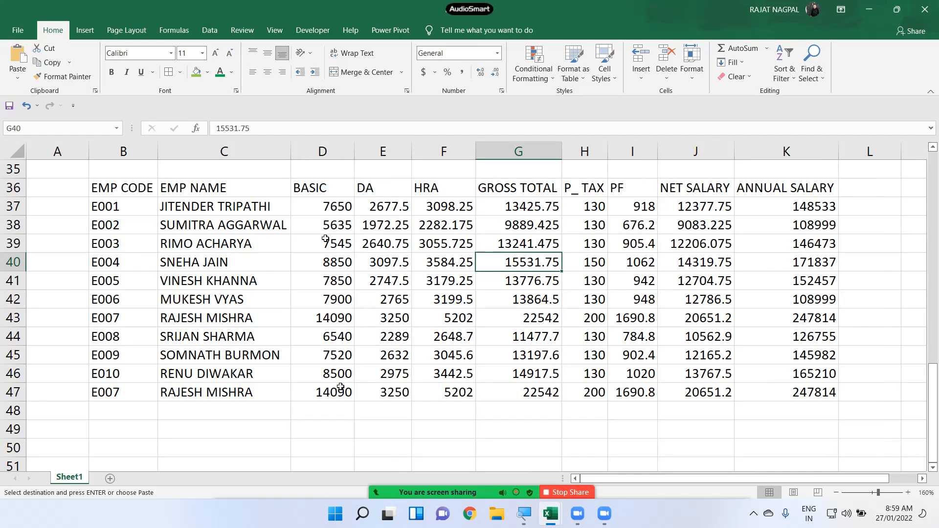
pyautogui.moveTo(337, 206); pyautogui.dragTo(794, 399)
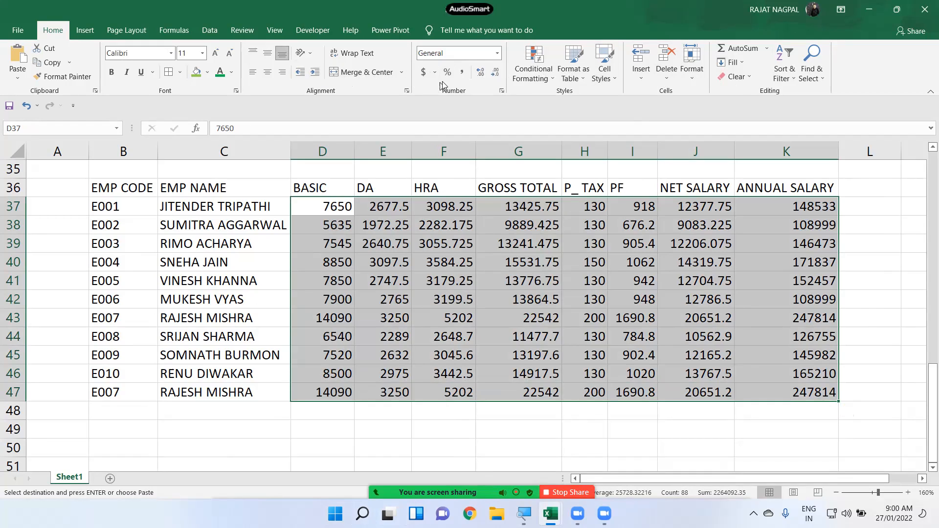
pyautogui.click(480, 72)
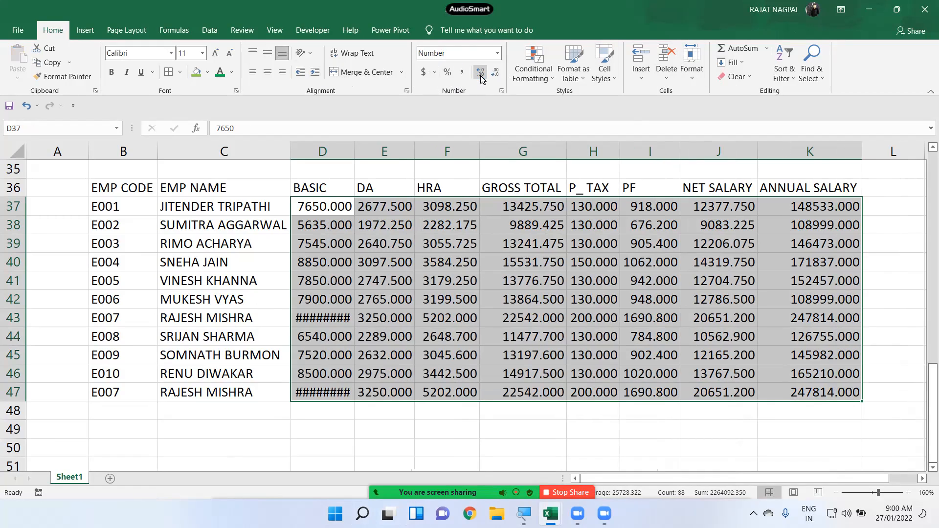
pyautogui.click(495, 72)
pyautogui.click(496, 72)
pyautogui.click(496, 72)
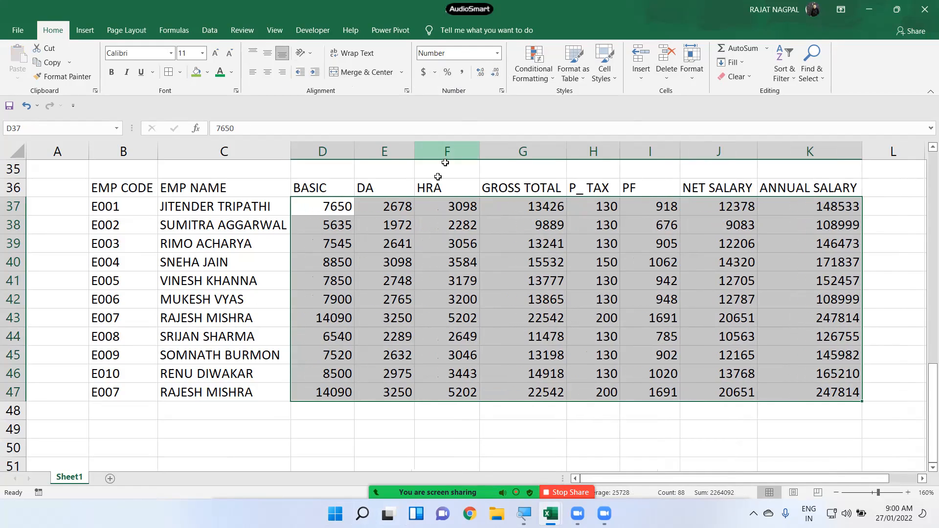
# - Reset the salary figures in D37:K47 to the General number format
pyautogui.click(497, 53)
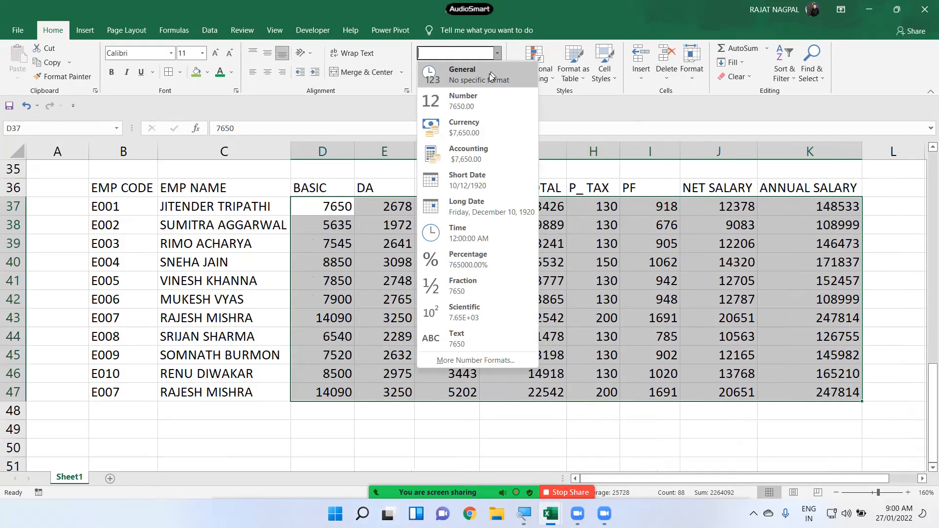
pyautogui.click(491, 73)
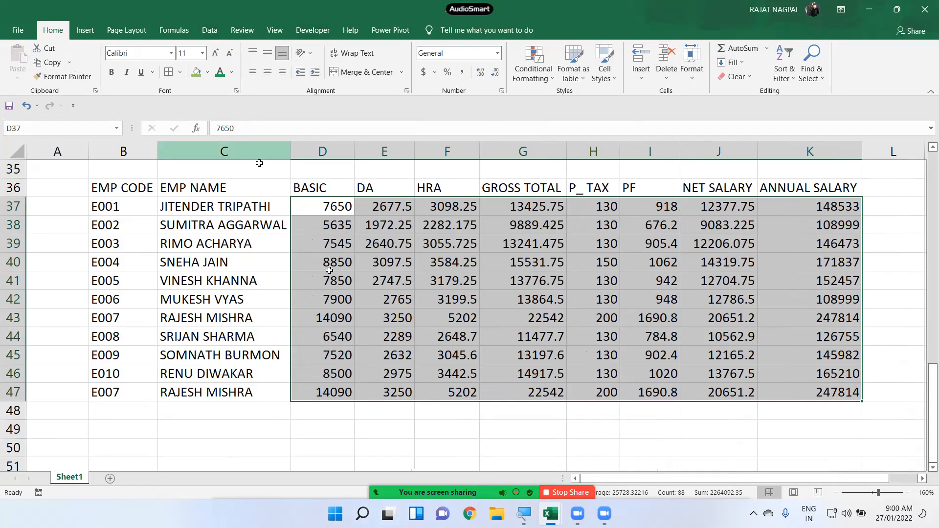
pyautogui.moveTo(334, 207); pyautogui.dragTo(801, 388)
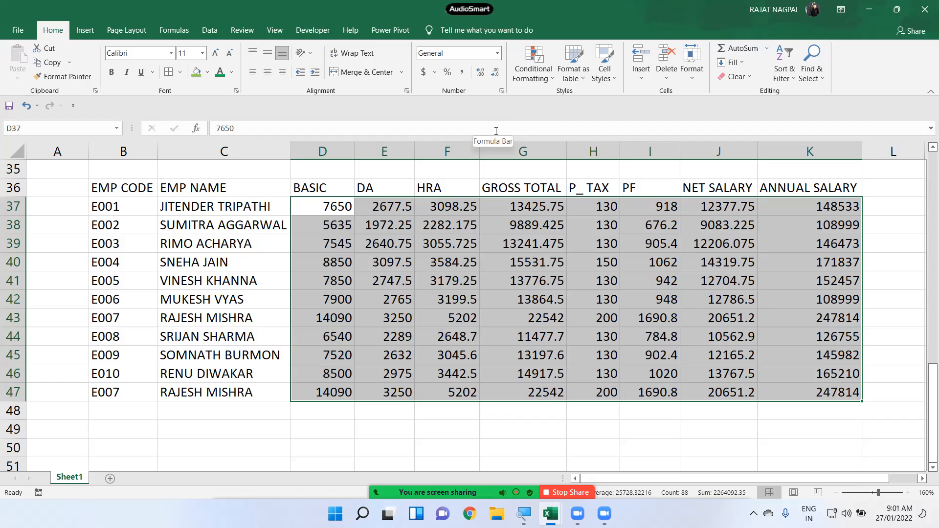
# - Accept the folder offered for saving the meeting recording
pyautogui.scroll(-3, 479, 367)
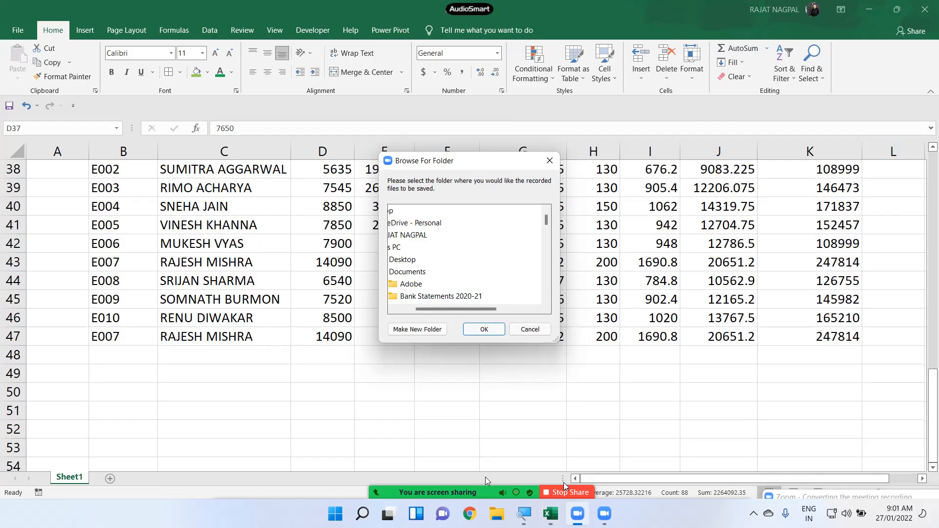
pyautogui.click(484, 329)
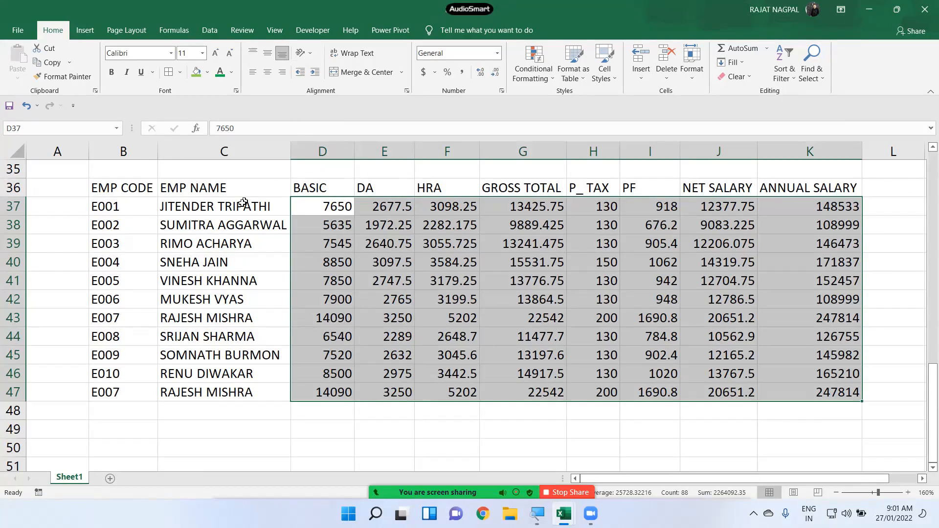
# - Examine the number format choices for the salary figures in D37:K47 and the DA value in E39
pyautogui.moveTo(234, 208); pyautogui.dragTo(241, 389)
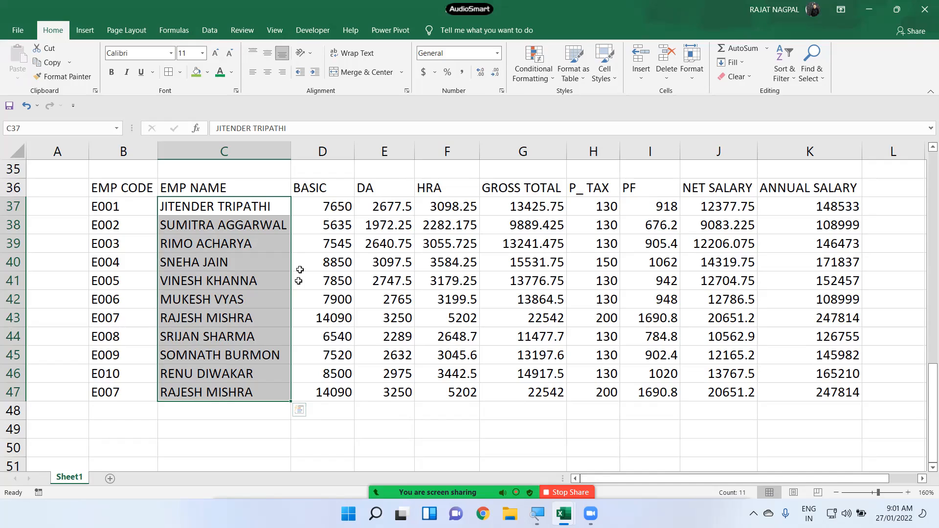
pyautogui.moveTo(332, 208); pyautogui.dragTo(838, 392)
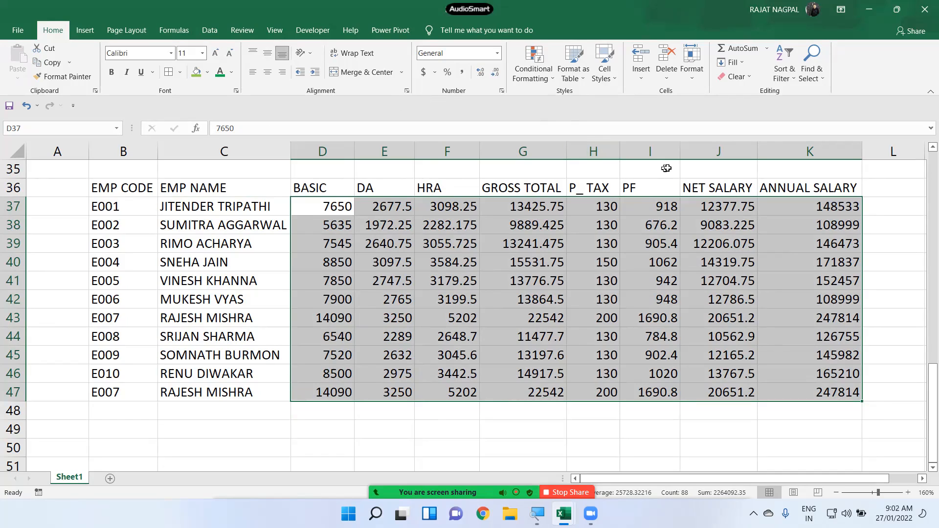
pyautogui.click(496, 56)
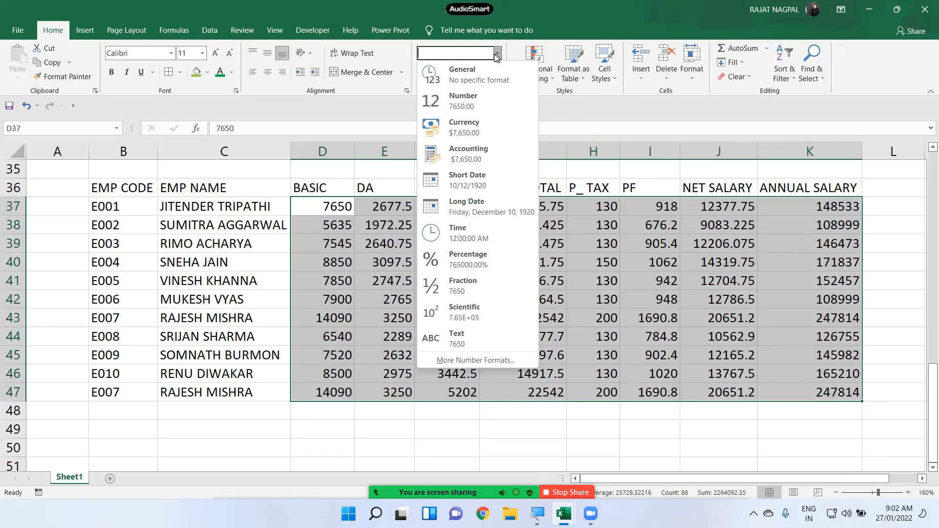
pyautogui.click(485, 77)
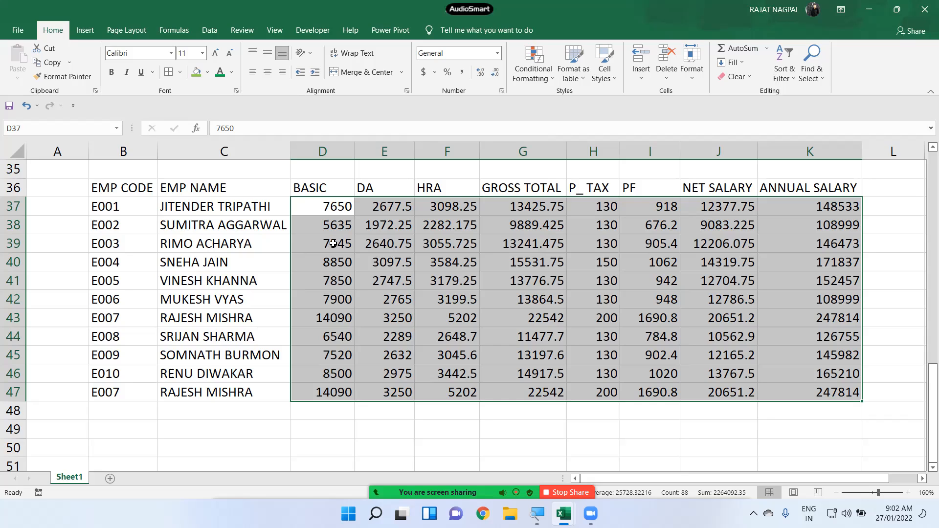
pyautogui.click(364, 245)
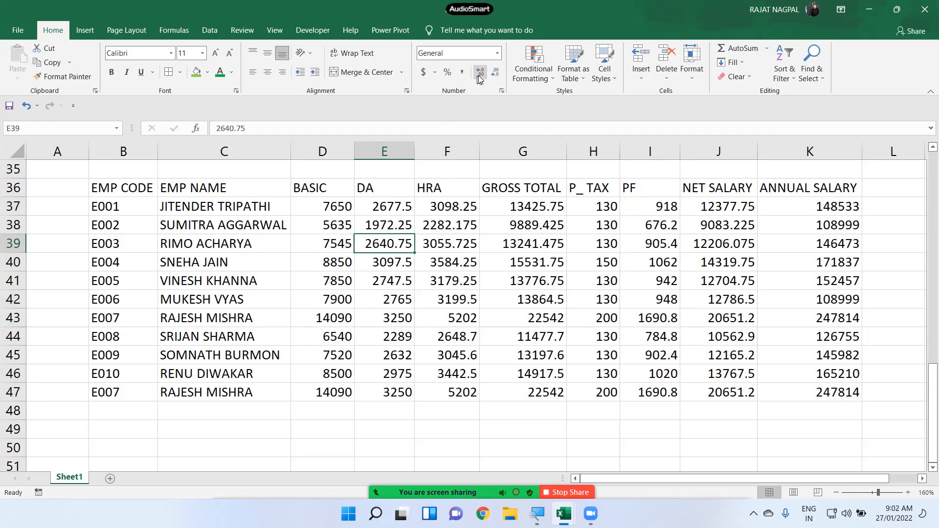
pyautogui.click(497, 53)
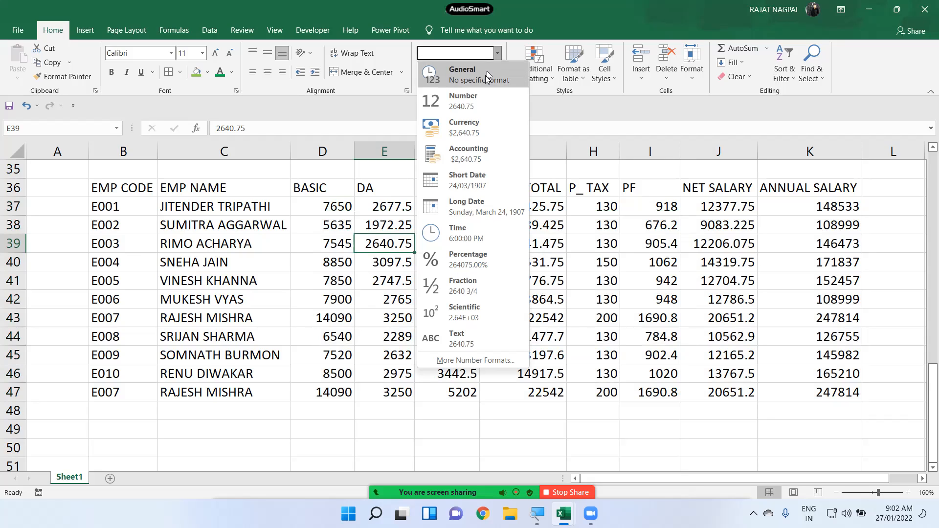
pyautogui.click(337, 226)
pyautogui.click(335, 224)
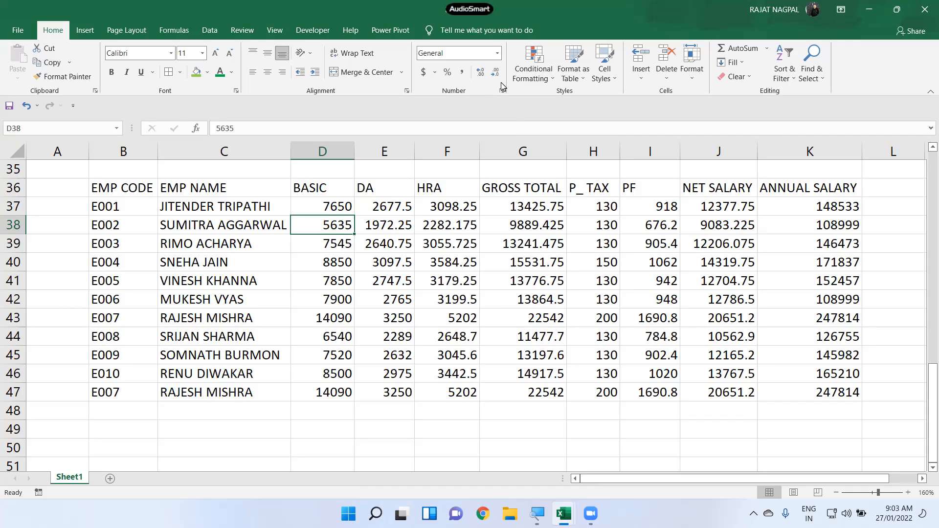
# - Apply the Number format to the BASIC values in D37:D47
pyautogui.moveTo(323, 206); pyautogui.dragTo(323, 397)
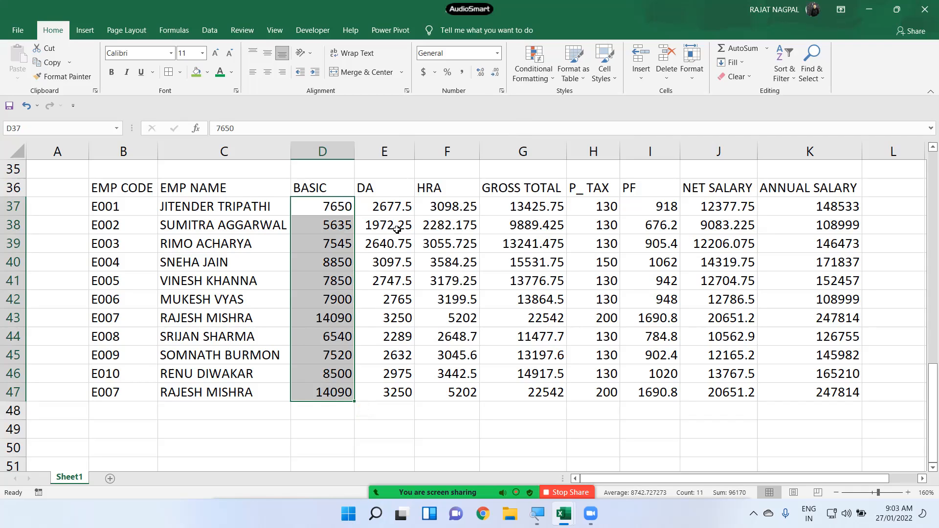
pyautogui.moveTo(337, 203); pyautogui.dragTo(337, 389)
pyautogui.moveTo(340, 205); pyautogui.dragTo(335, 394)
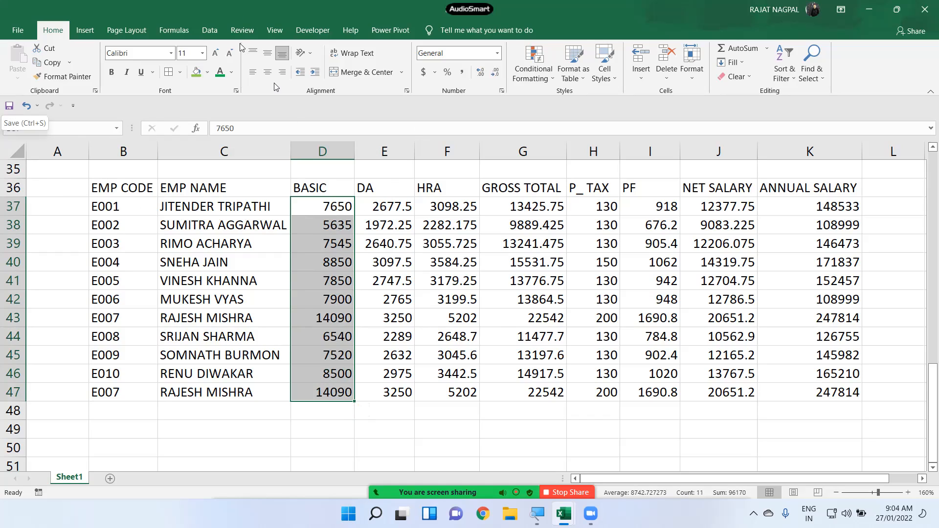
pyautogui.click(497, 54)
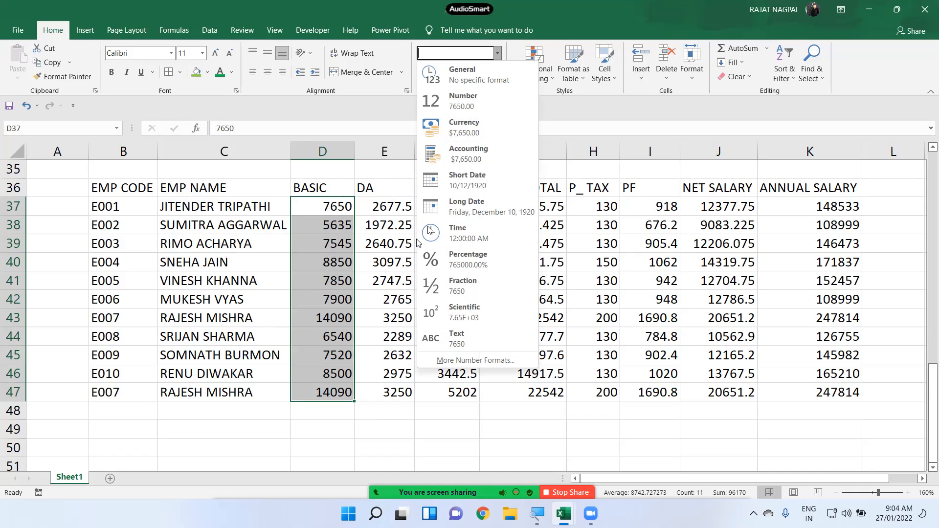
pyautogui.click(472, 108)
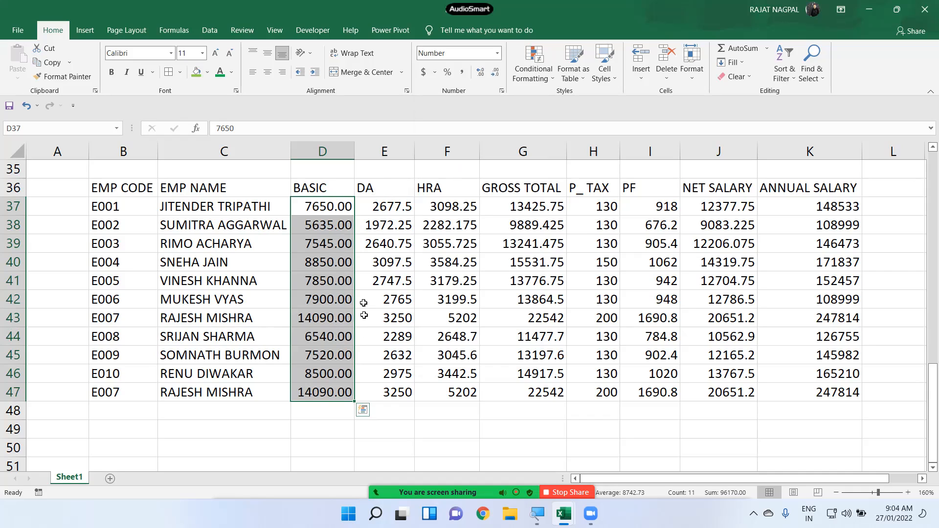
# - Show the BASIC values with four decimal places and widen their column so they fit
pyautogui.click(495, 73)
pyautogui.click(478, 76)
pyautogui.click(478, 76)
pyautogui.click(478, 76)
pyautogui.click(496, 73)
pyautogui.click(477, 76)
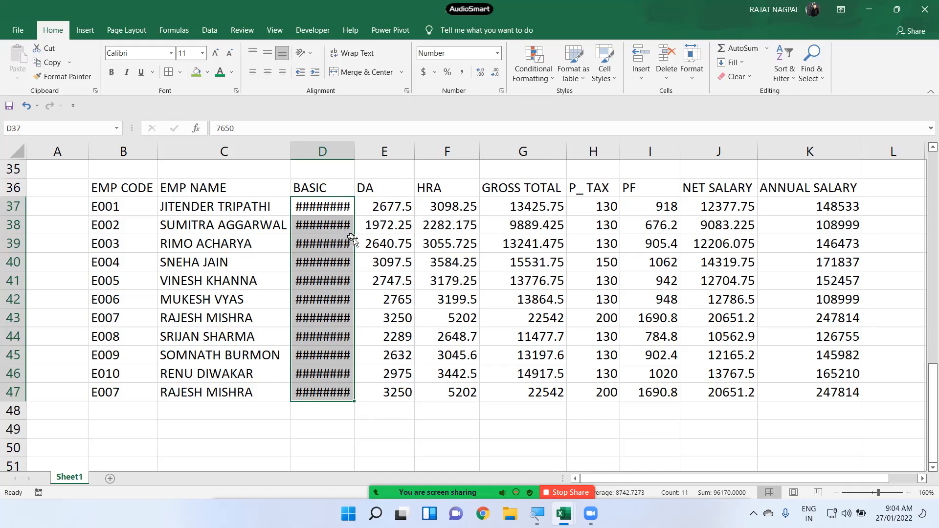
pyautogui.doubleClick(355, 150)
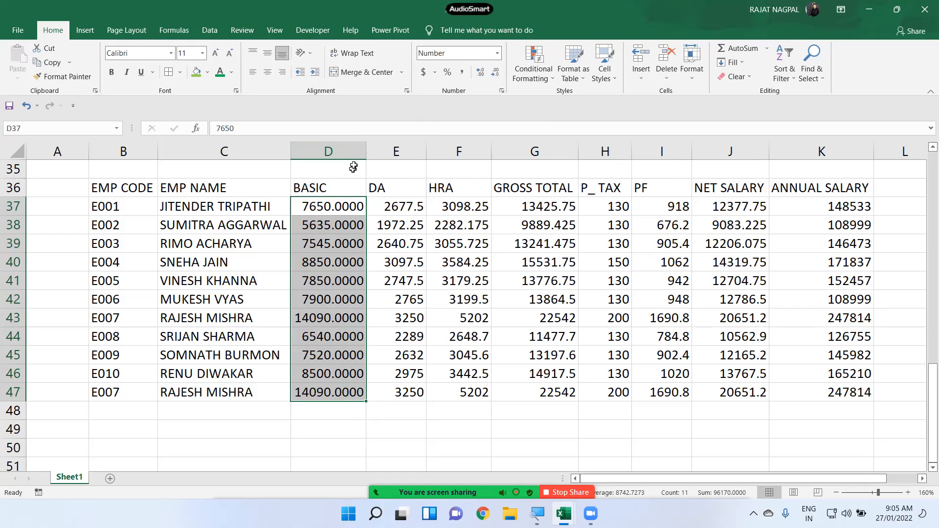
pyautogui.moveTo(365, 152)
pyautogui.mouseDown()
pyautogui.moveTo(382, 152)
pyautogui.moveTo(361, 152)
pyautogui.moveTo(369, 162)
pyautogui.moveTo(372, 151)
pyautogui.mouseUp()
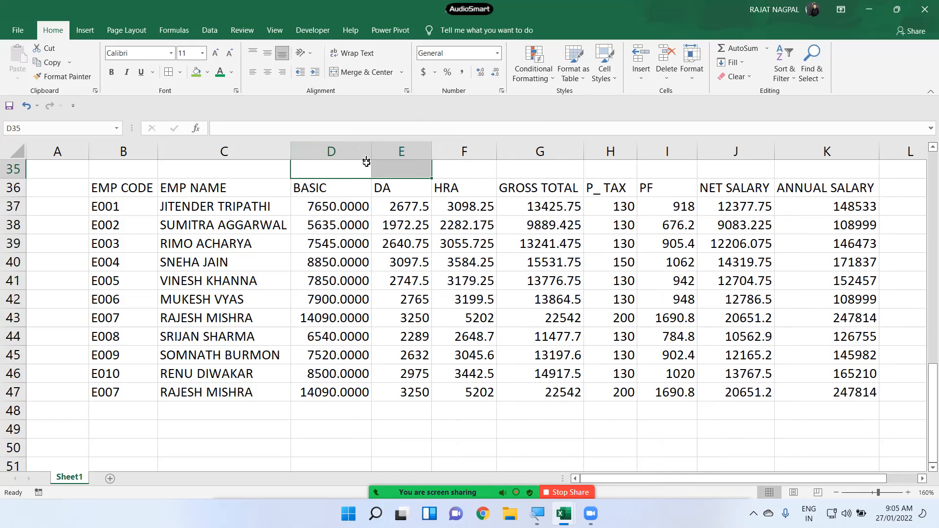
# - Format the BASIC values in D37:D47 as Currency with two decimal places
pyautogui.moveTo(339, 206); pyautogui.dragTo(332, 392)
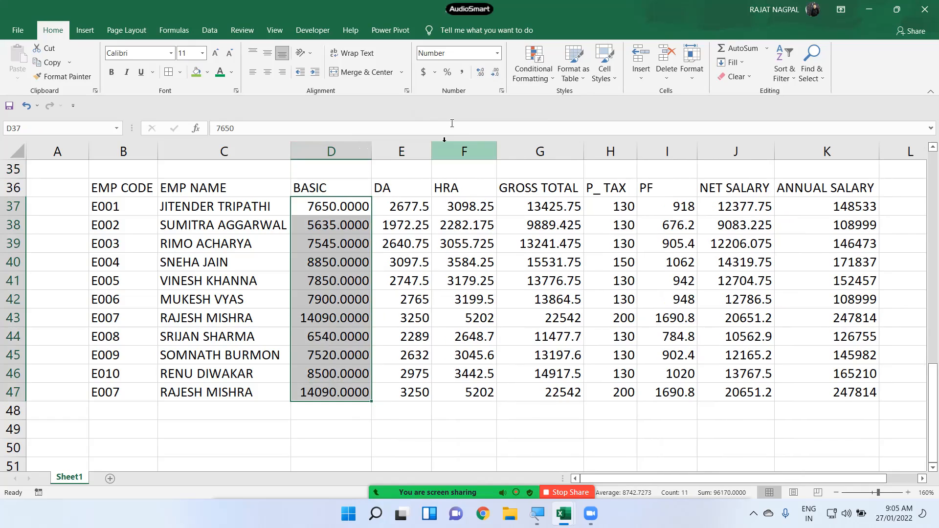
pyautogui.click(497, 53)
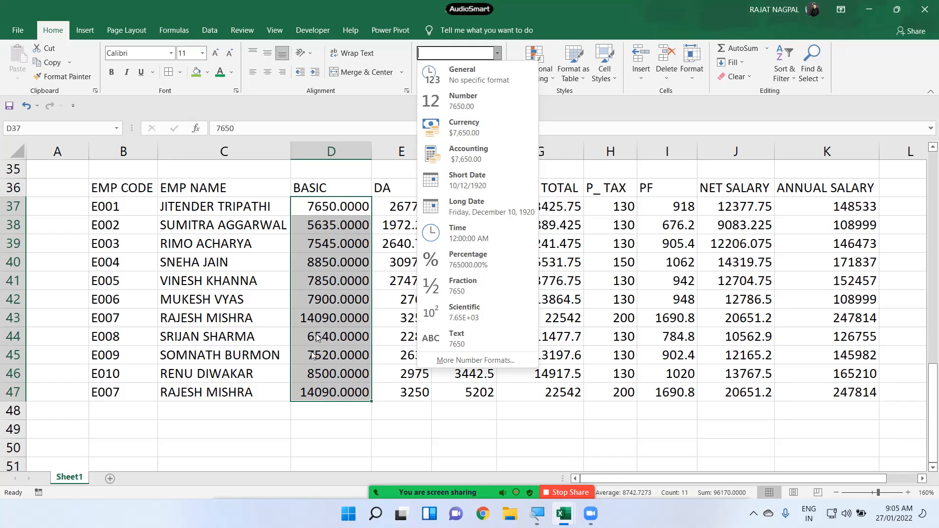
pyautogui.click(469, 134)
pyautogui.click(480, 74)
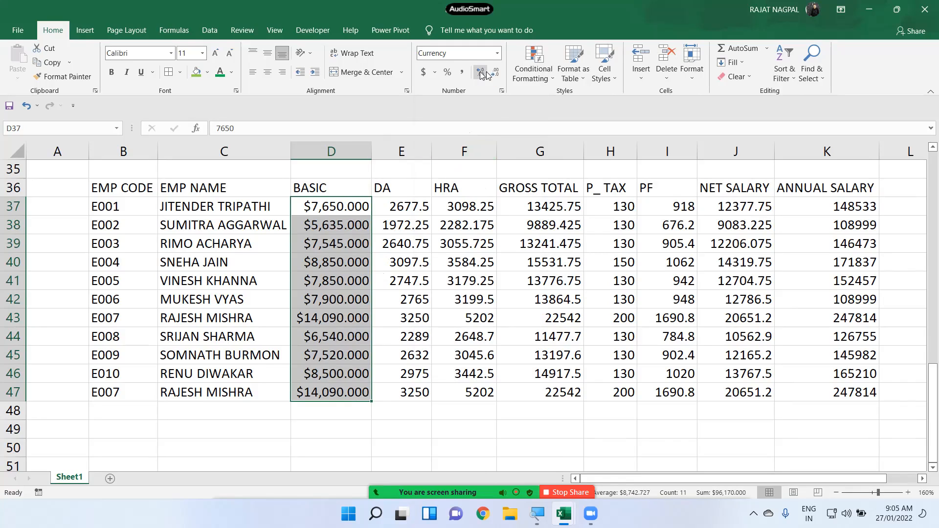
pyautogui.click(494, 74)
pyautogui.click(494, 73)
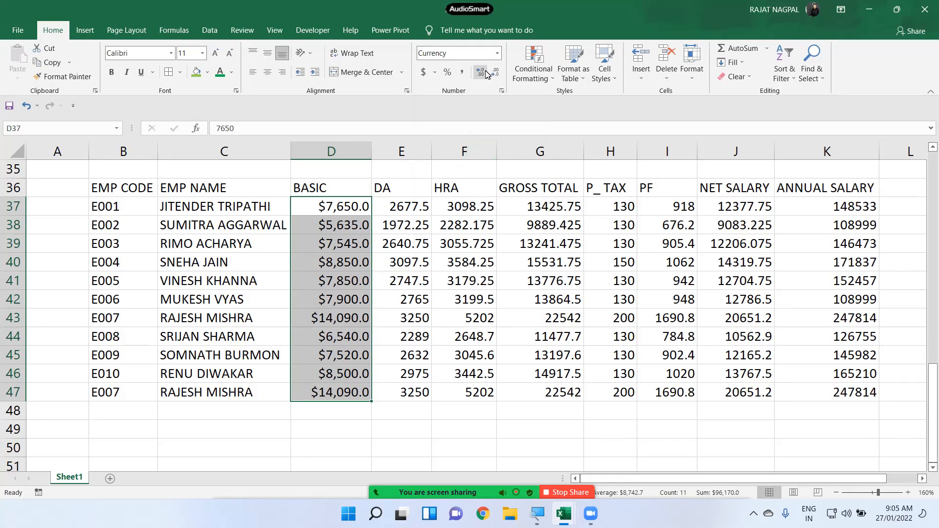
pyautogui.click(480, 73)
# - Apply the Accounting format to the BASIC values in D37:D47 and widen column D further
pyautogui.click(497, 53)
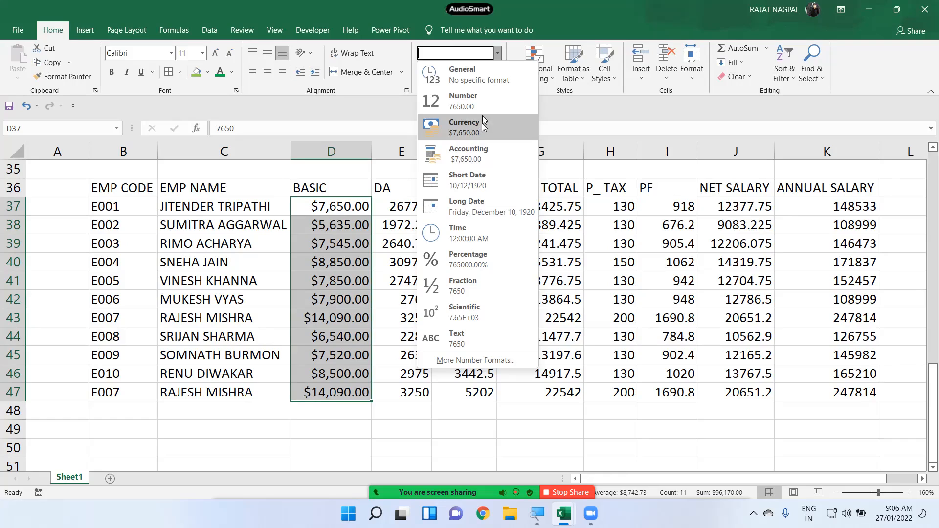
pyautogui.click(480, 151)
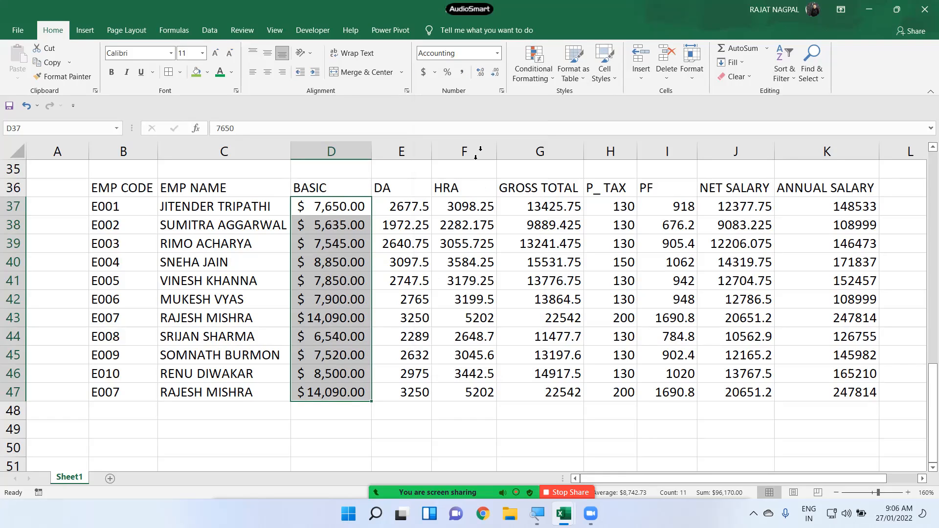
pyautogui.moveTo(377, 150); pyautogui.dragTo(407, 150)
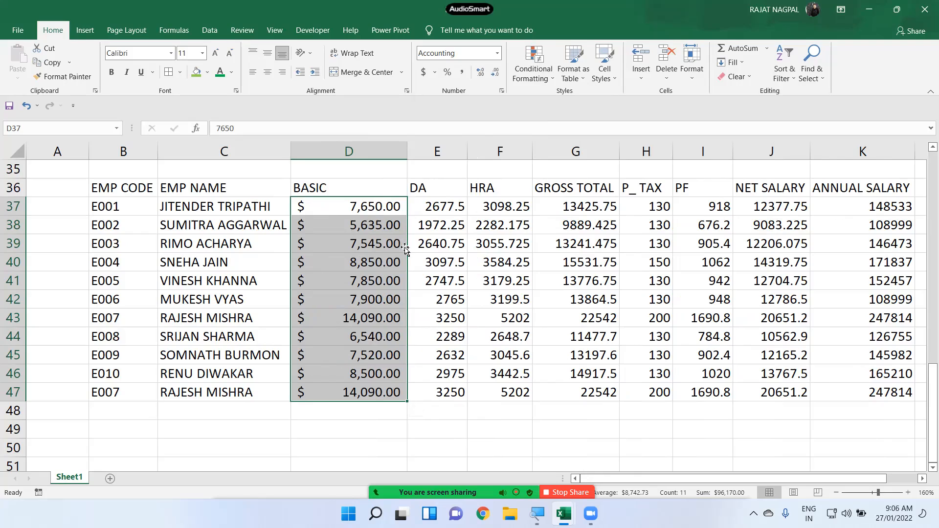
pyautogui.click(497, 54)
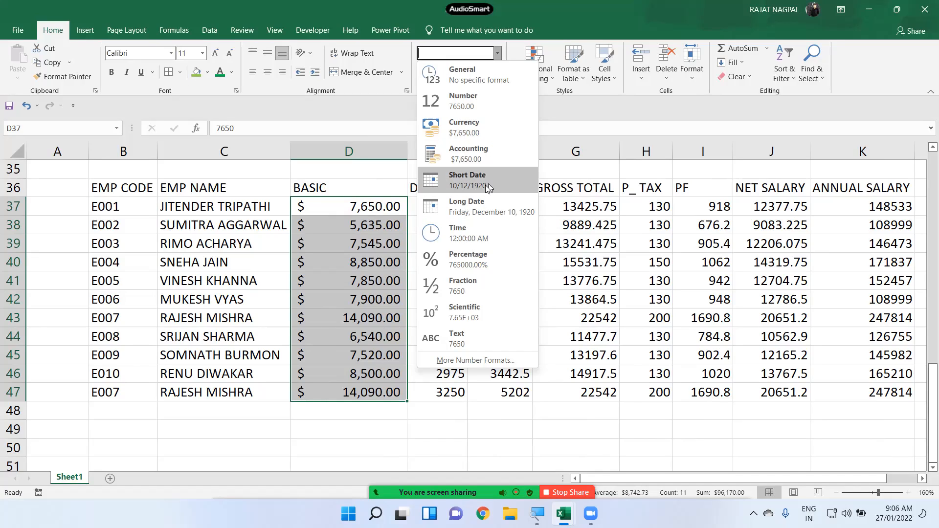
pyautogui.click(350, 264)
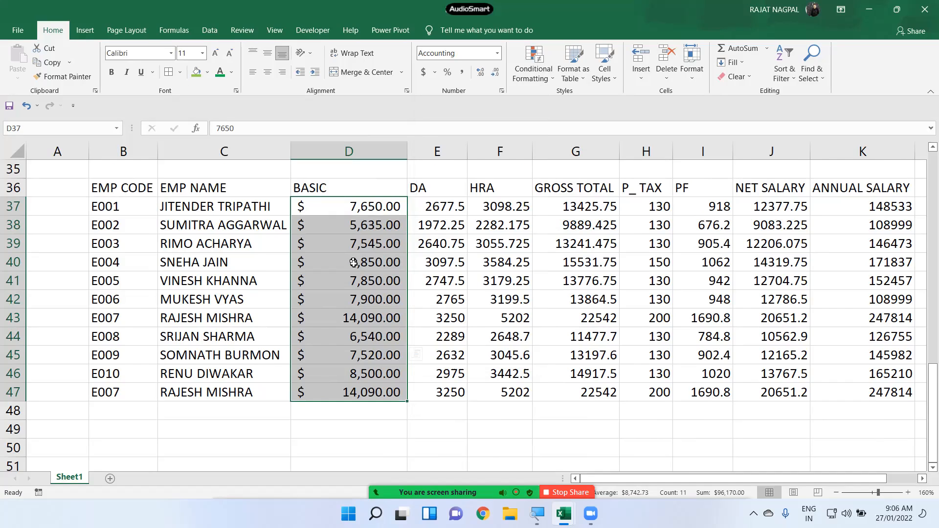
# - Enter the heading DATE in cell D51 below the salary table
pyautogui.scroll(-5, 350, 264)
pyautogui.click(326, 189)
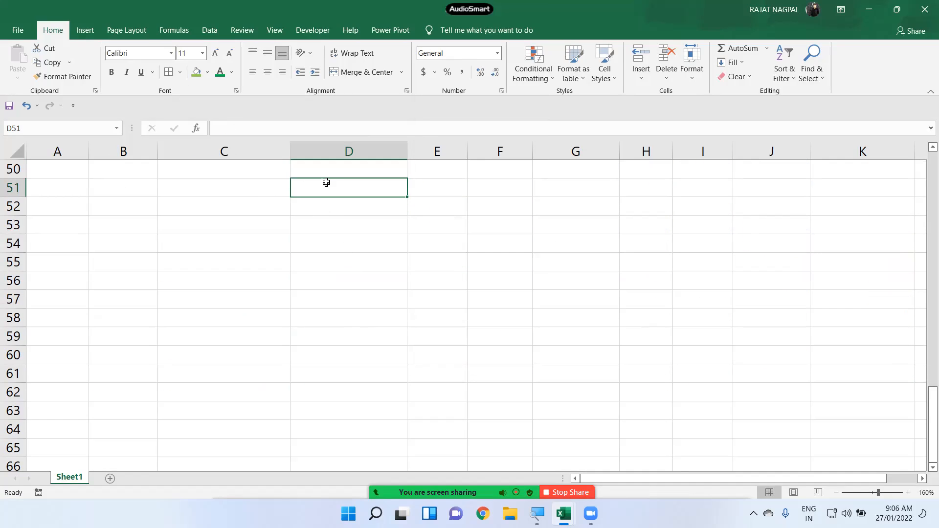
pyautogui.write('DATE.')
pyautogui.press('BackSpace')
pyautogui.press('Return')
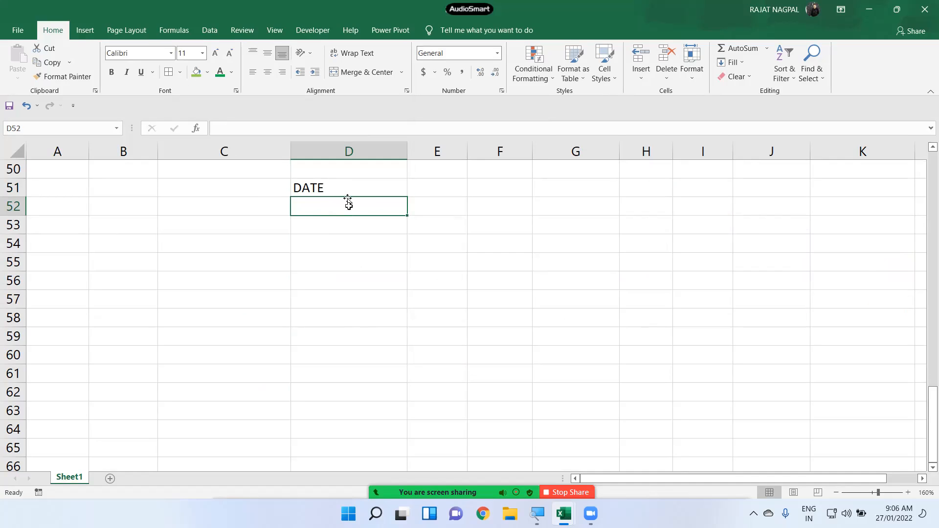
# - Check the available number formats for the empty date cell, and enter the label MDY in cell B52
pyautogui.click(497, 53)
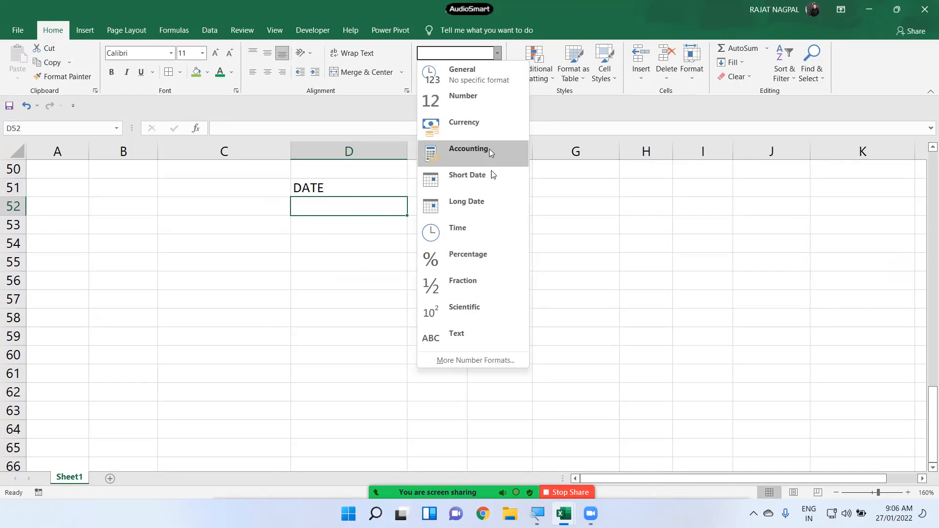
pyautogui.press('Escape')
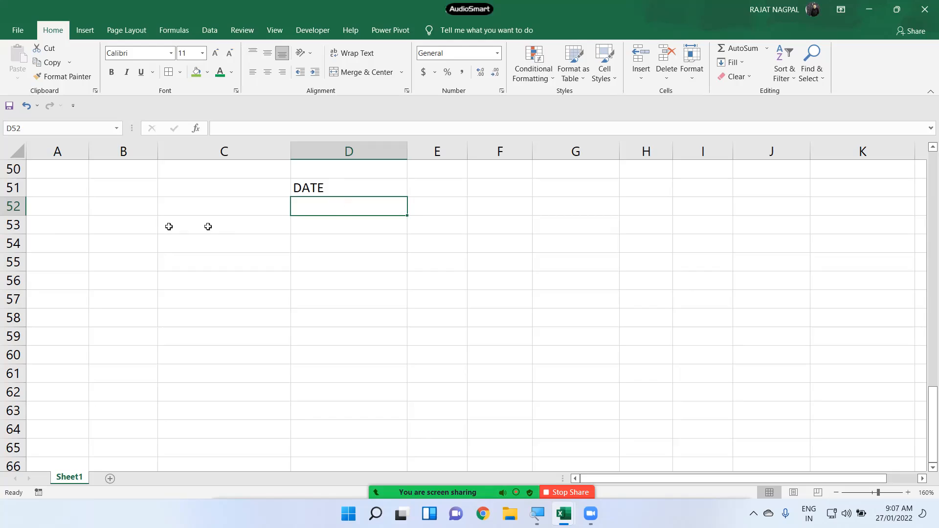
pyautogui.click(135, 209)
pyautogui.write('M')
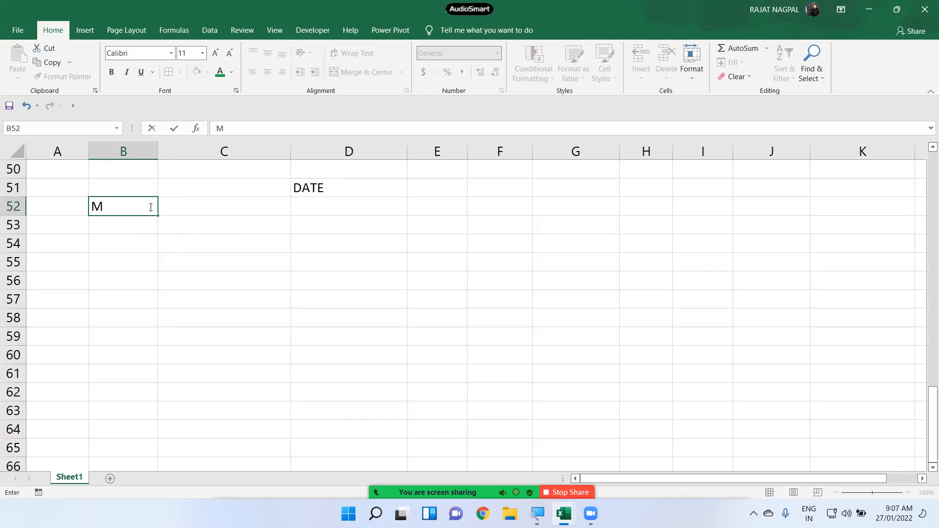
pyautogui.write('DY')
pyautogui.press('Return')
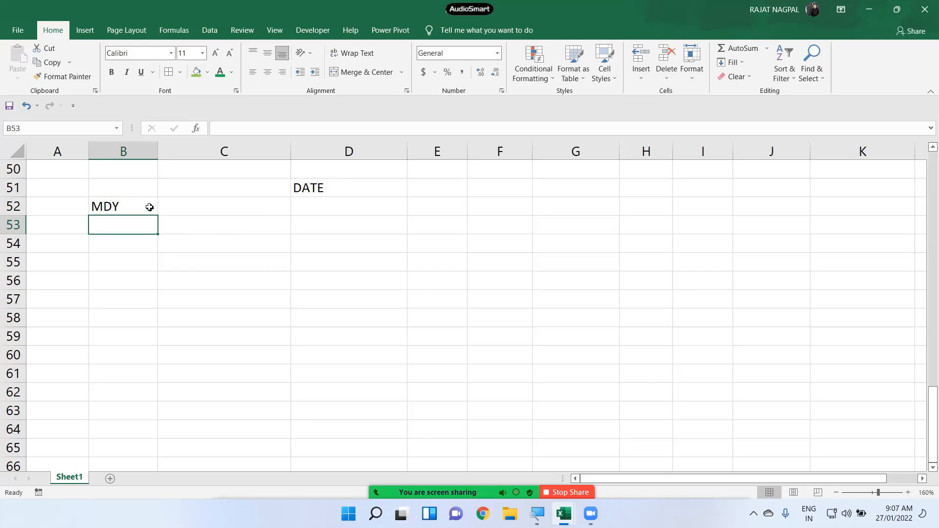
# - Enter the date 8/9/2021 in cell D52 under the DATE heading
pyautogui.click(360, 202)
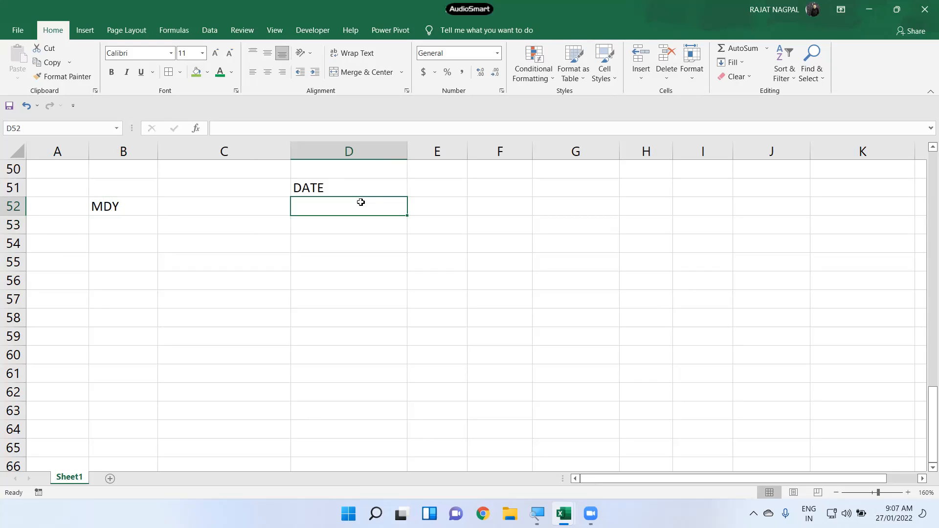
pyautogui.write('8/9/')
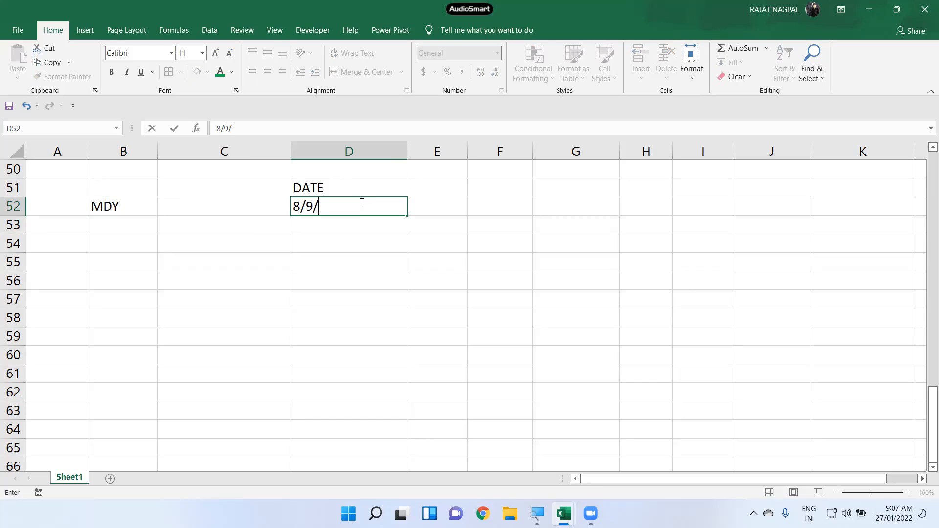
pyautogui.write('2021')
pyautogui.press('Return')
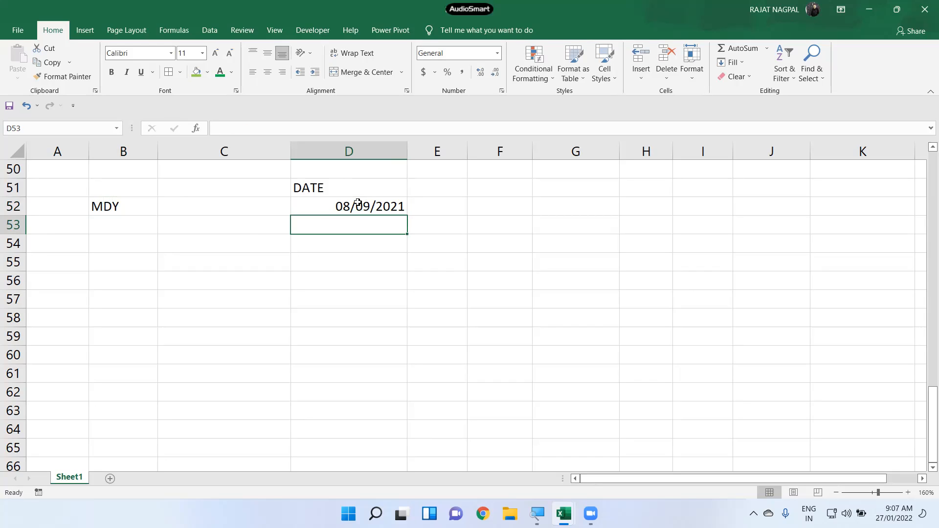
# - Examine the day and month parts of the date in cell D52
pyautogui.click(342, 202)
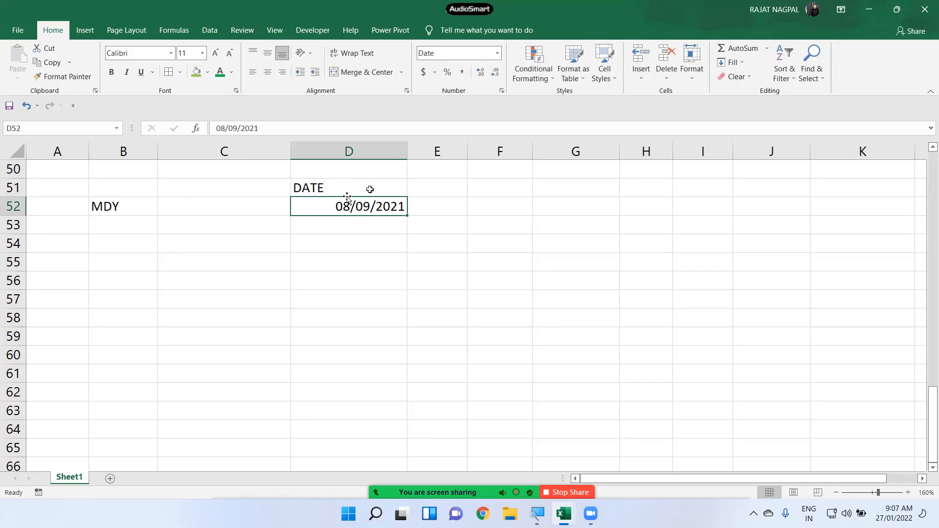
pyautogui.doubleClick(332, 206)
pyautogui.moveTo(332, 205); pyautogui.dragTo(369, 206)
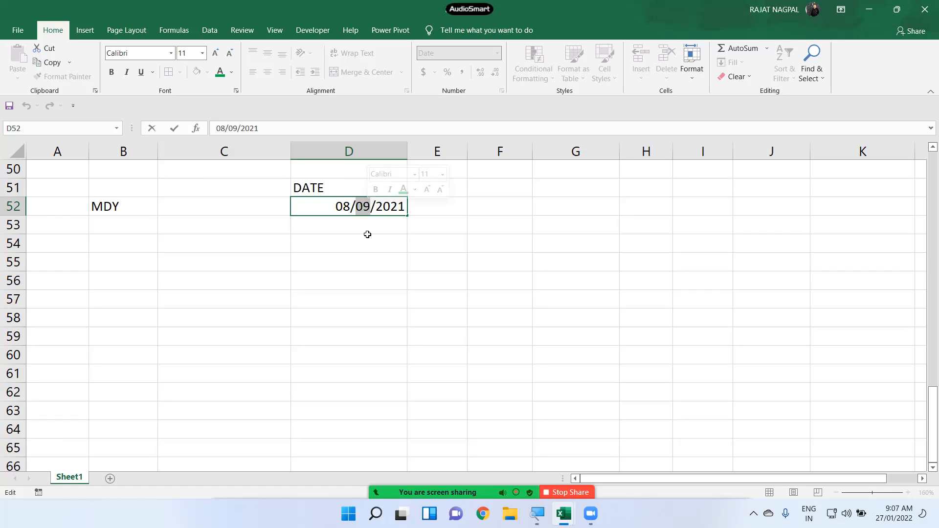
pyautogui.click(361, 228)
pyautogui.click(350, 207)
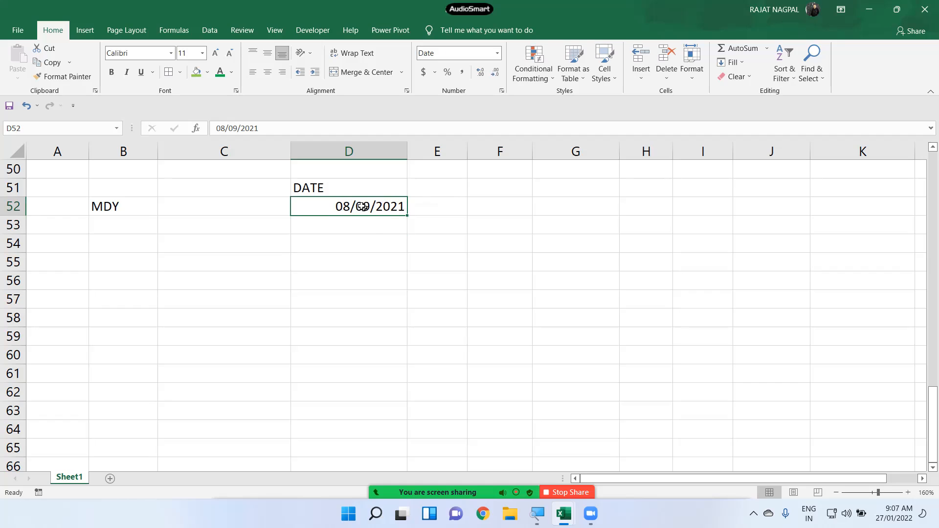
pyautogui.doubleClick(331, 205)
pyautogui.moveTo(331, 205); pyautogui.dragTo(371, 205)
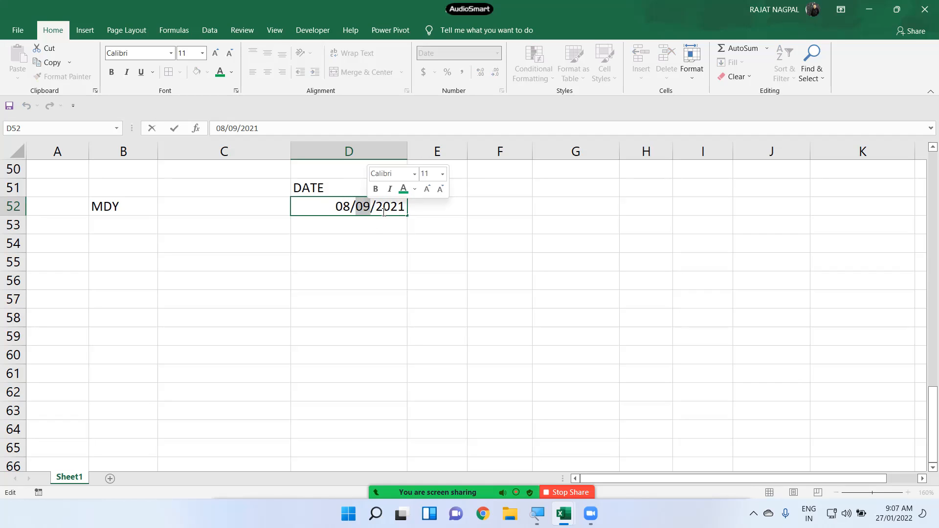
pyautogui.click(367, 241)
pyautogui.click(363, 207)
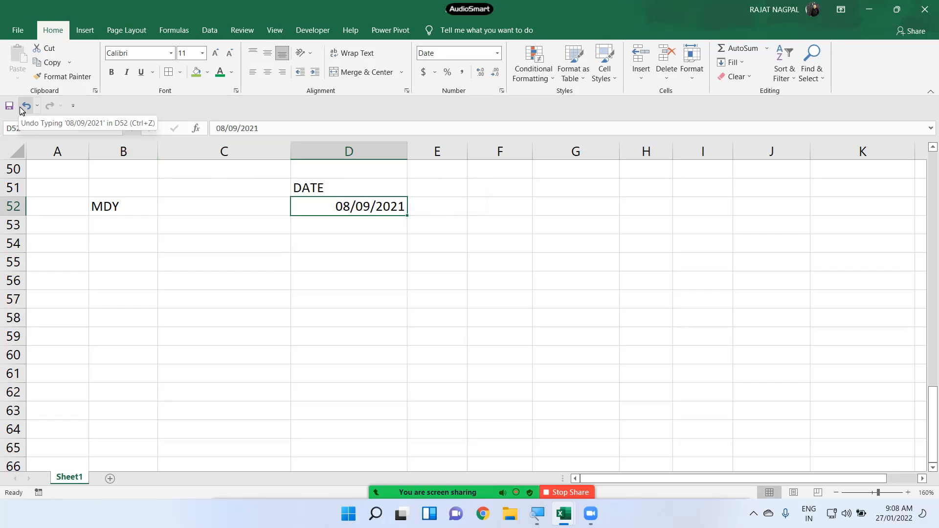
# - Replace the date in D52 with 08-SEP-2021, keeping the cell's existing format
pyautogui.write('08-SEP-')
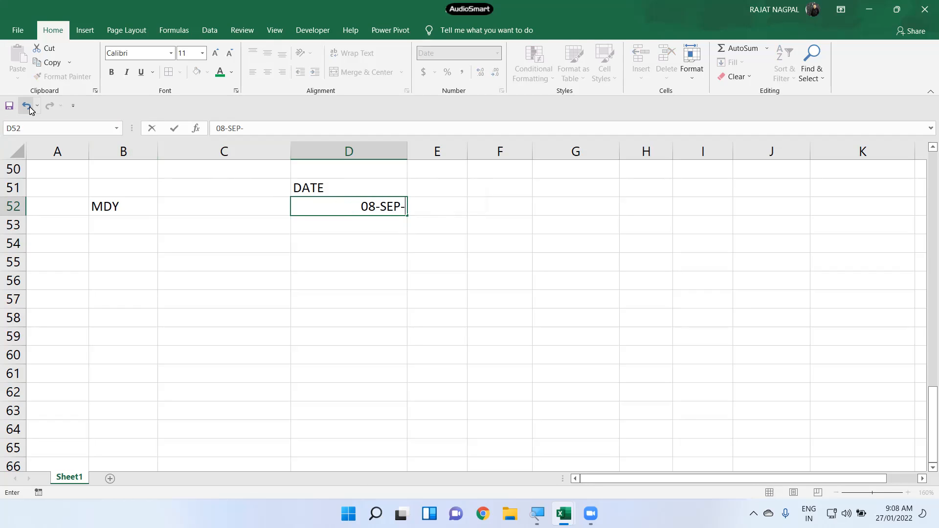
pyautogui.write('2021')
pyautogui.press('Return')
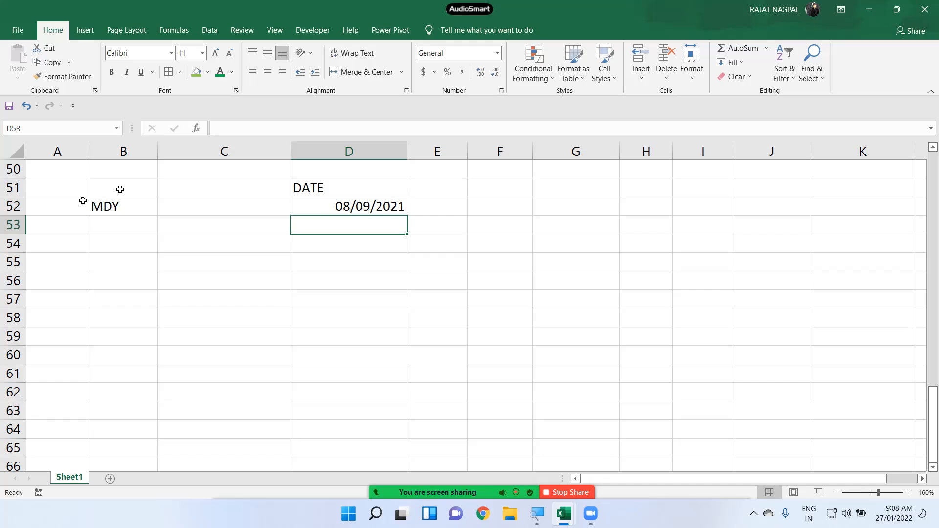
pyautogui.click(341, 202)
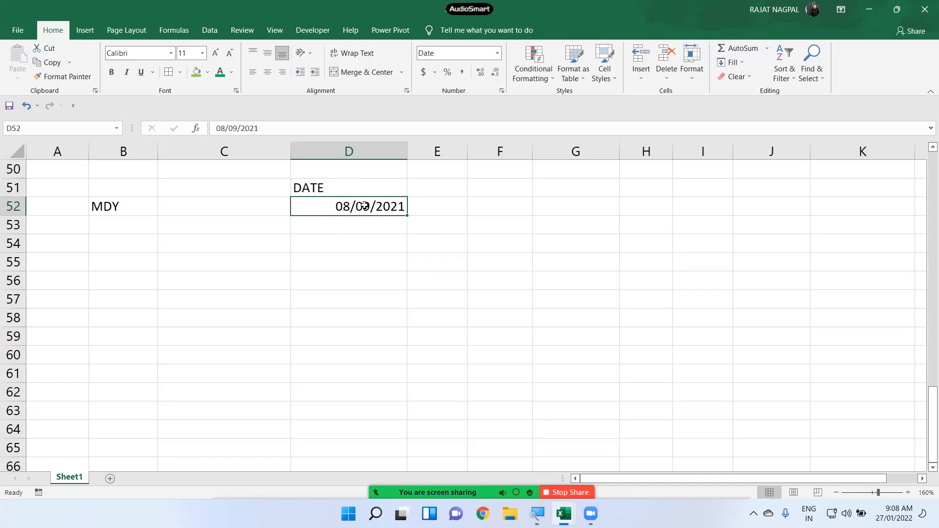
# - Clear all contents and formatting from cell D52 and enter the date 08-SEP-2021 in it again
pyautogui.click(517, 209)
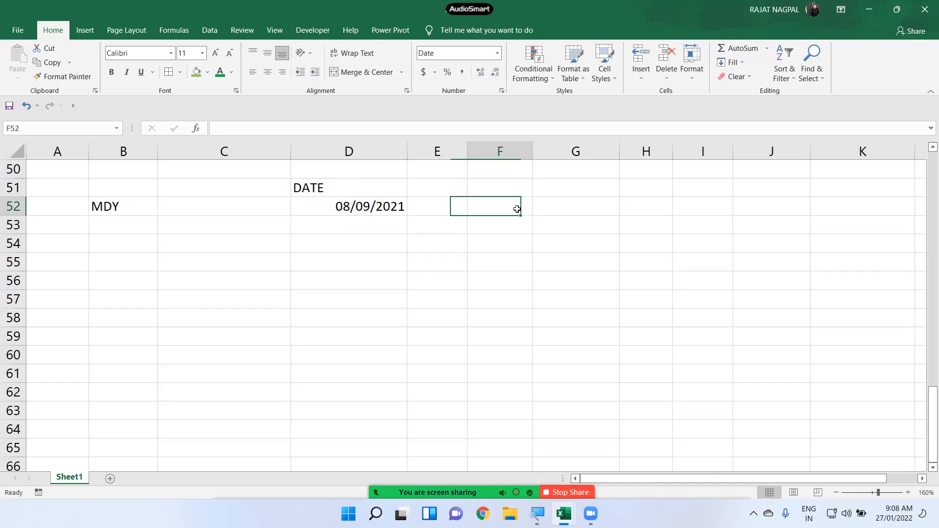
pyautogui.press('Left')
pyautogui.press('Left')
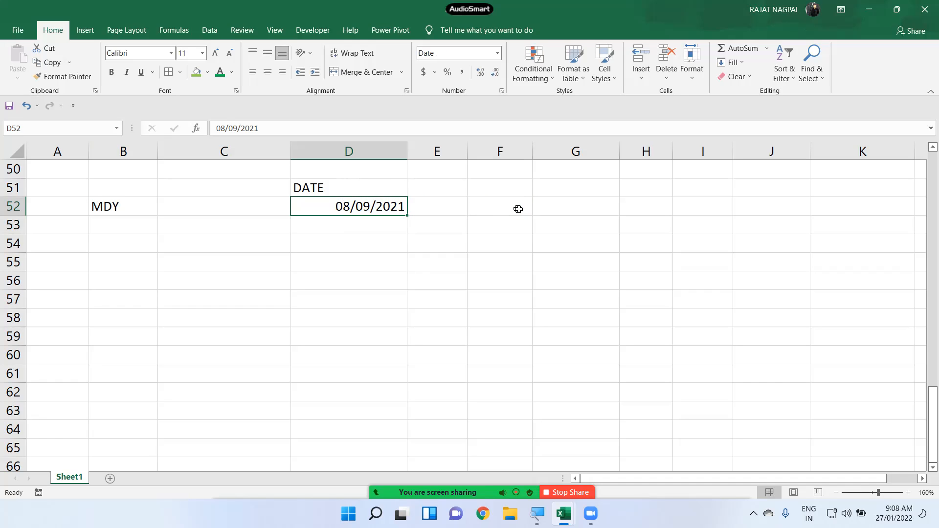
pyautogui.click(747, 77)
pyautogui.click(751, 93)
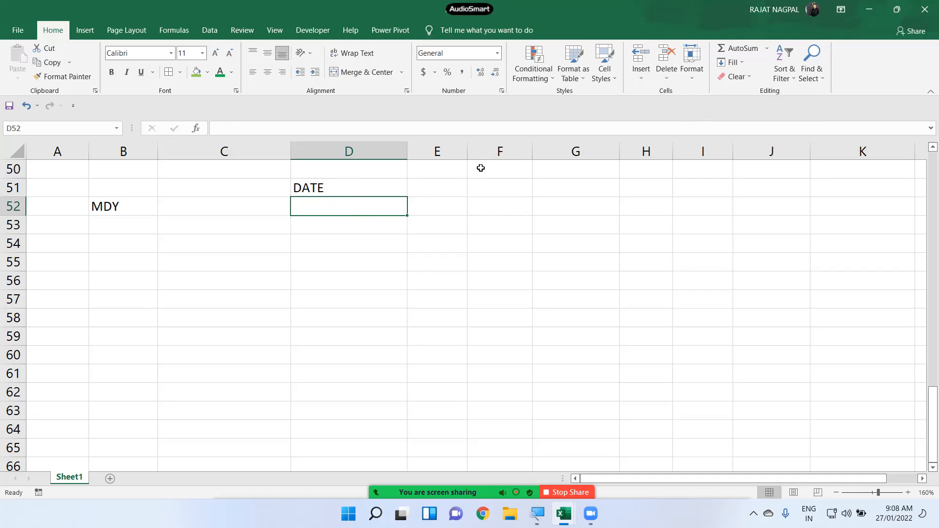
pyautogui.write('08-SE')
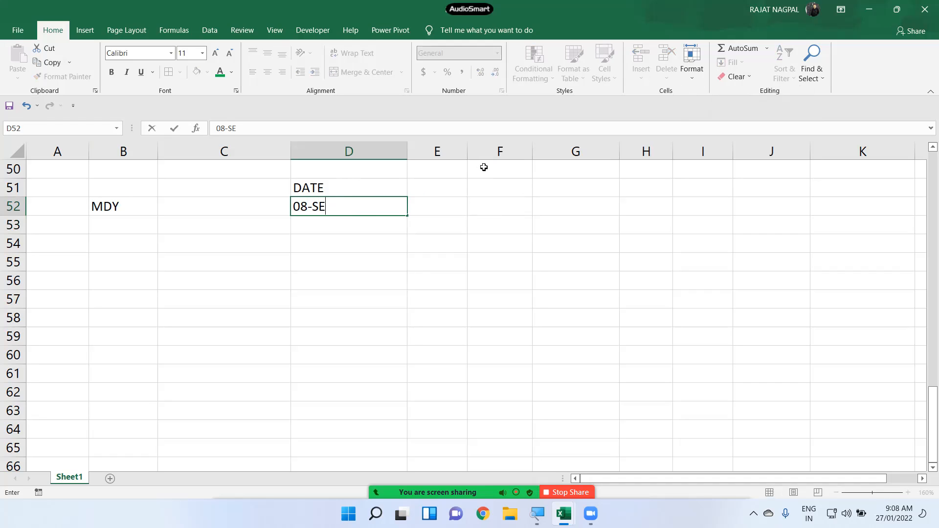
pyautogui.write('P-2021')
pyautogui.press('Return')
# - Fill the date series from D52 down to D57 and apply the Short Date format to it
pyautogui.click(386, 206)
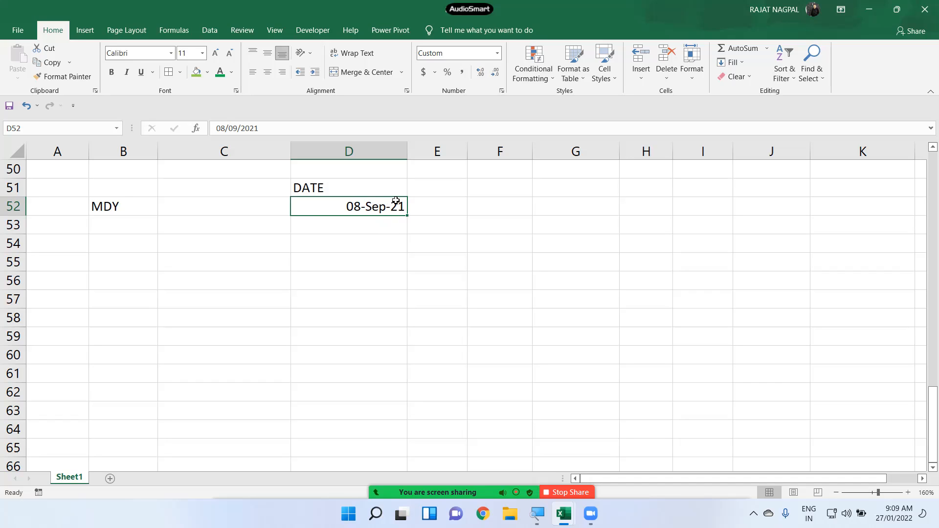
pyautogui.moveTo(407, 216); pyautogui.dragTo(406, 312)
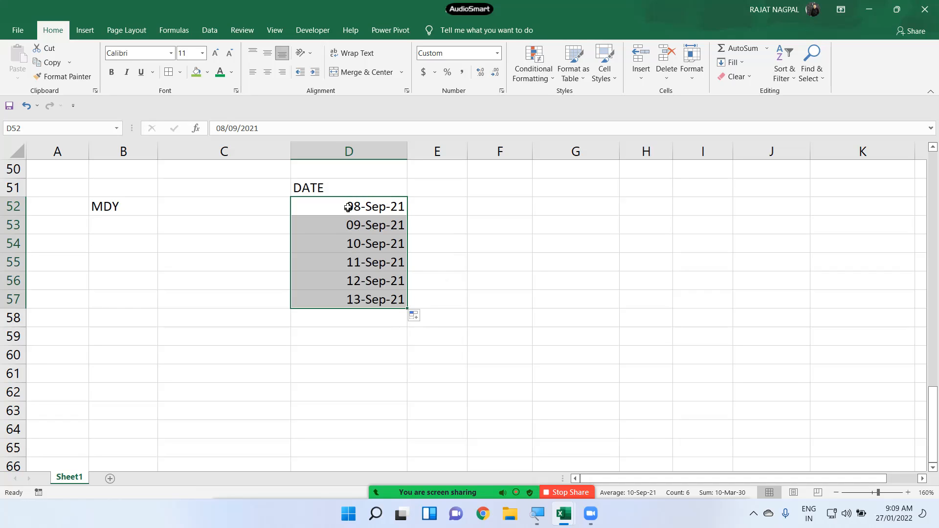
pyautogui.click(497, 53)
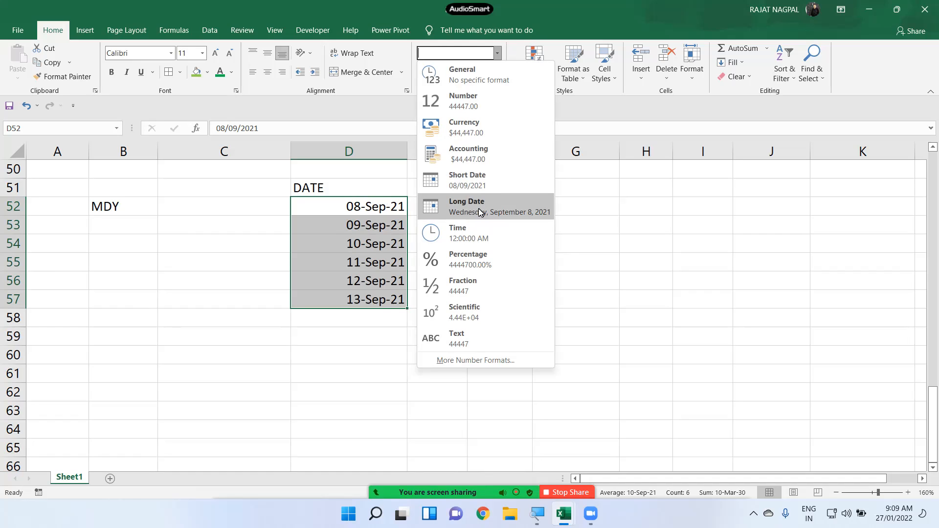
pyautogui.click(481, 185)
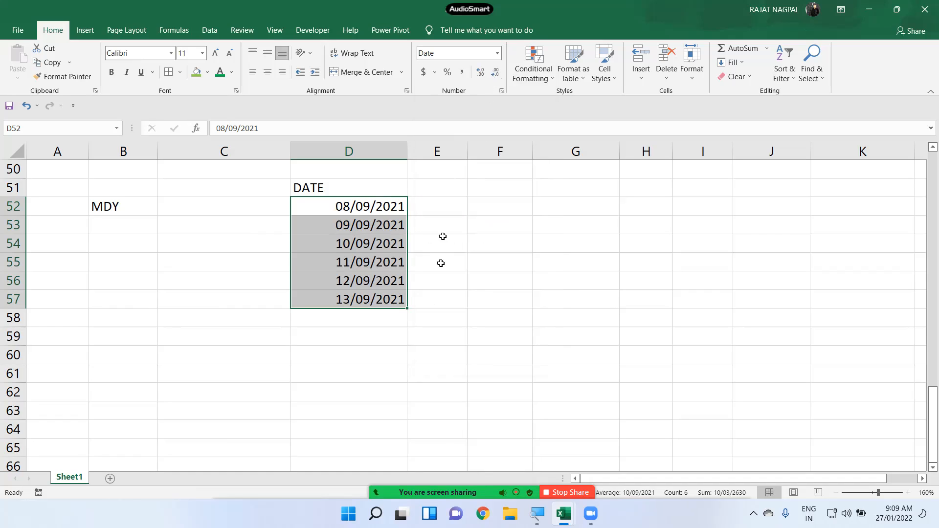
# - Apply the Long Date format to D52:D57 and fit column D to the full dates
pyautogui.click(497, 52)
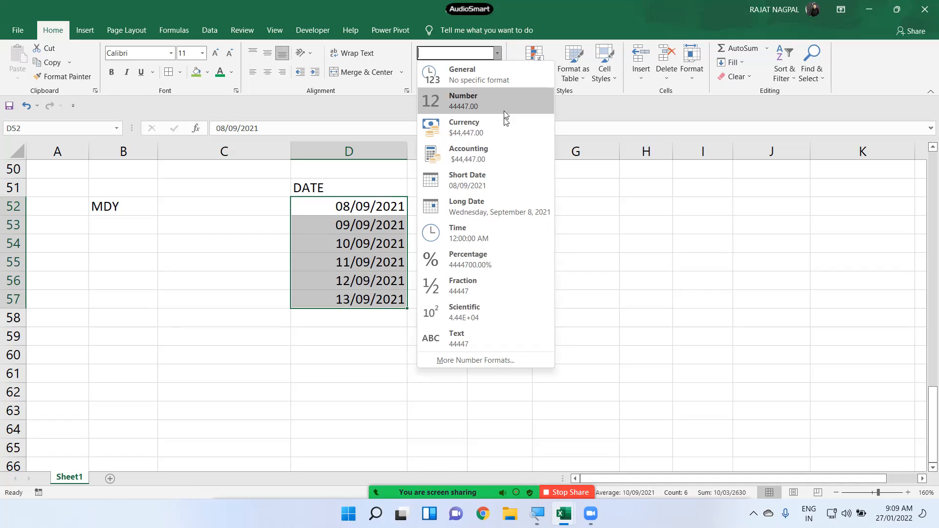
pyautogui.click(495, 204)
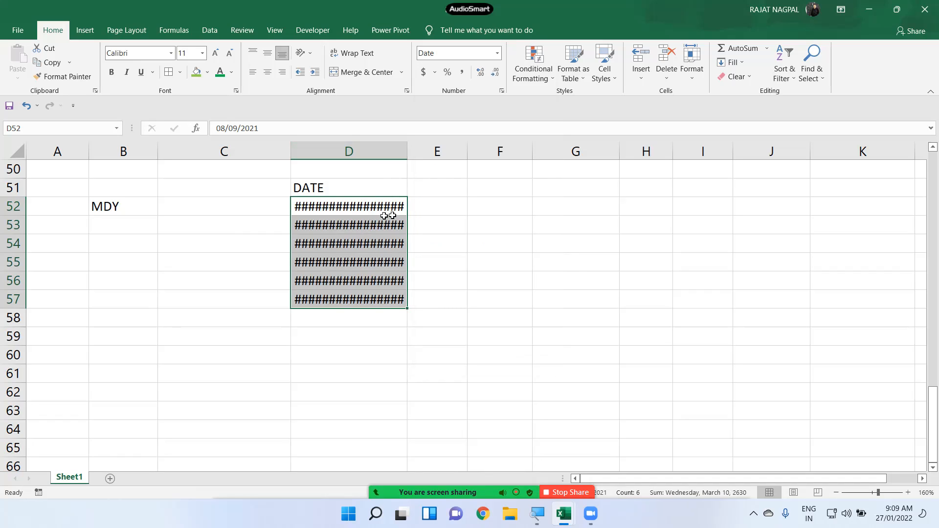
pyautogui.doubleClick(406, 150)
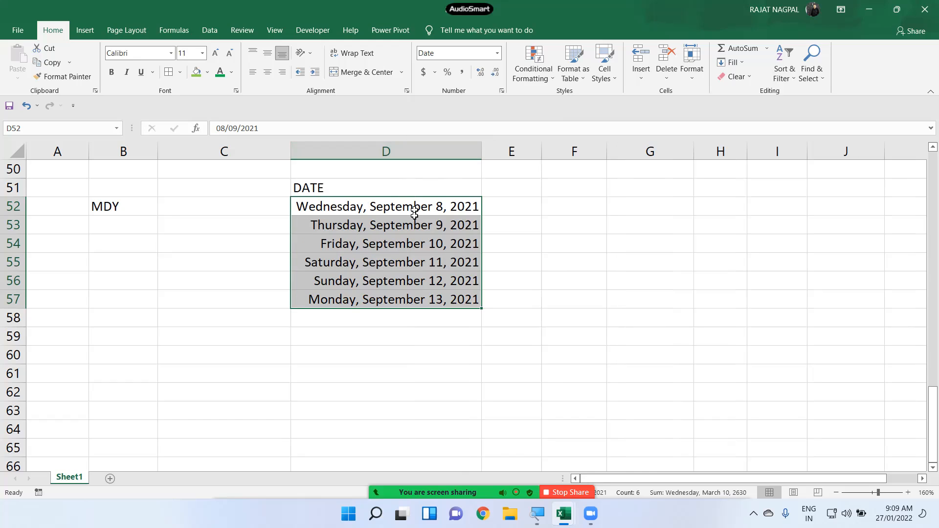
pyautogui.click(497, 52)
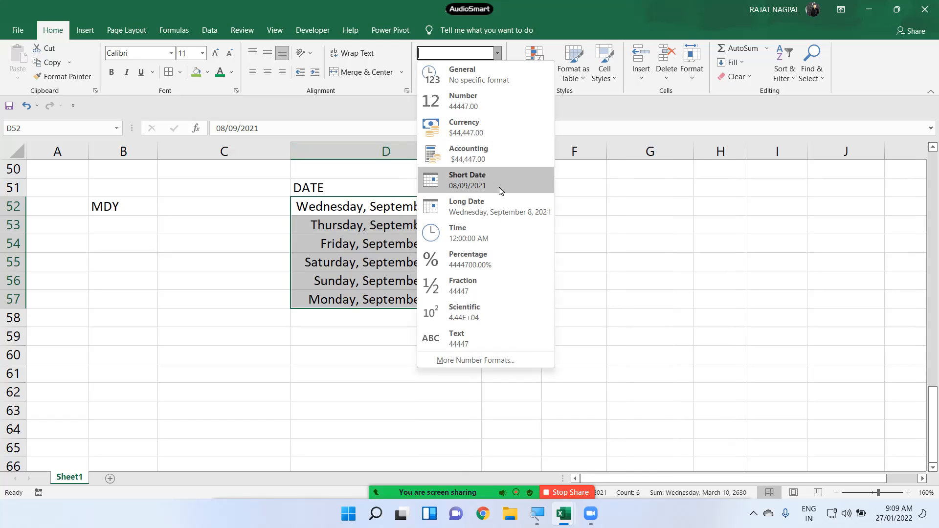
pyautogui.click(619, 228)
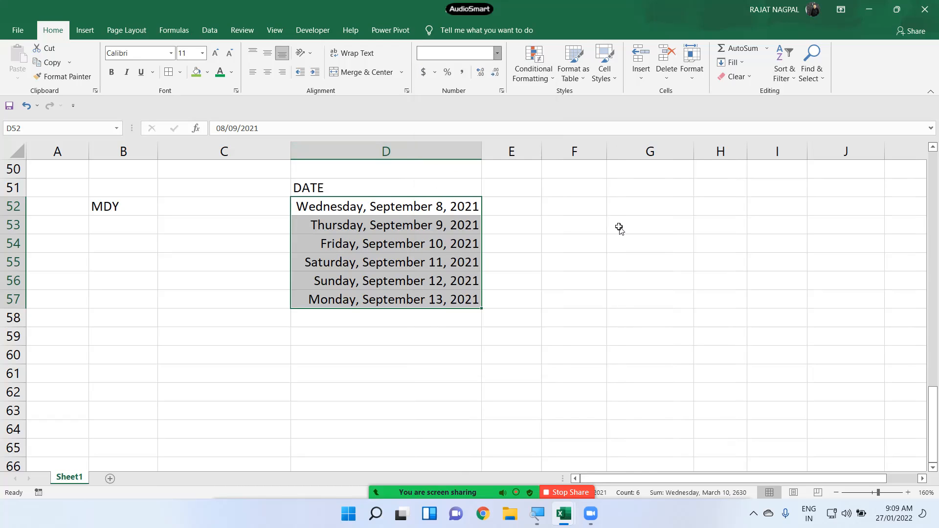
# - Enter the heading TIME in cell F51
pyautogui.click(560, 183)
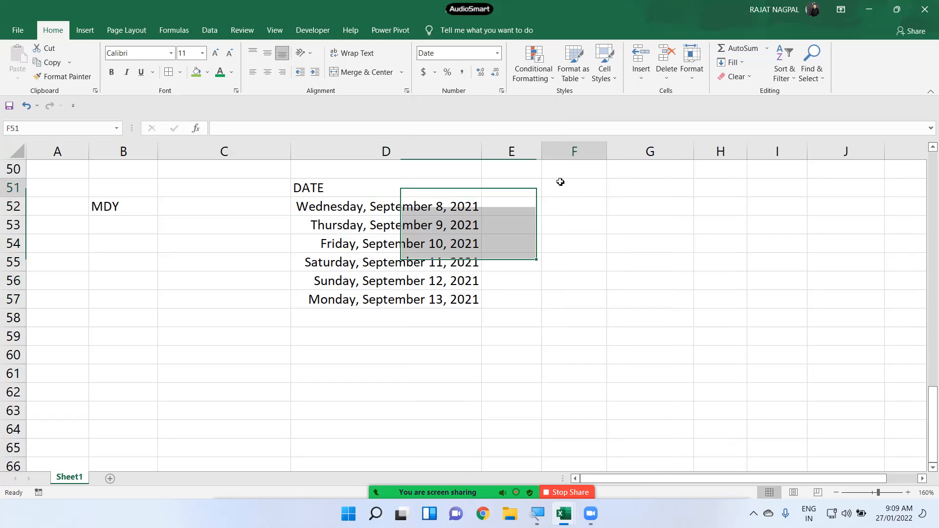
pyautogui.write('TIME')
pyautogui.press('Return')
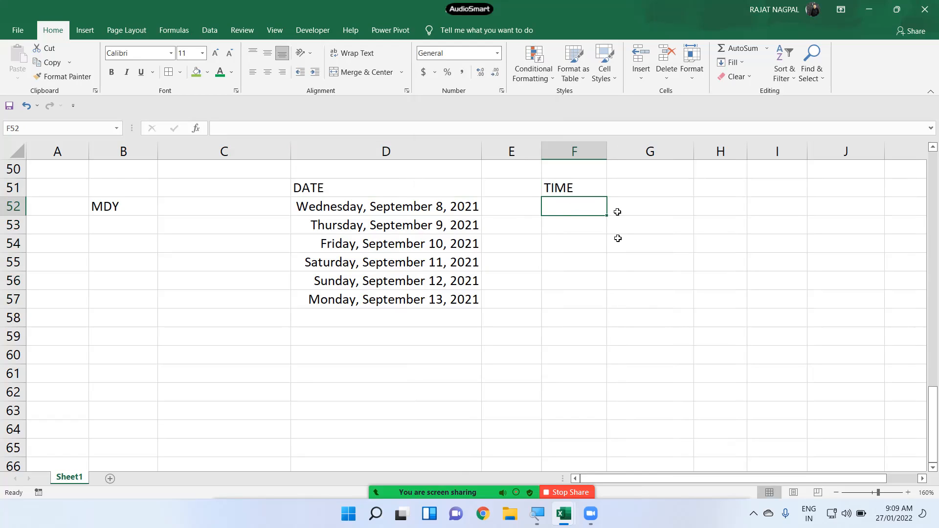
# - Enter the time 16:45:52 in cell F52 and widen column F slightly
pyautogui.click(729, 510)
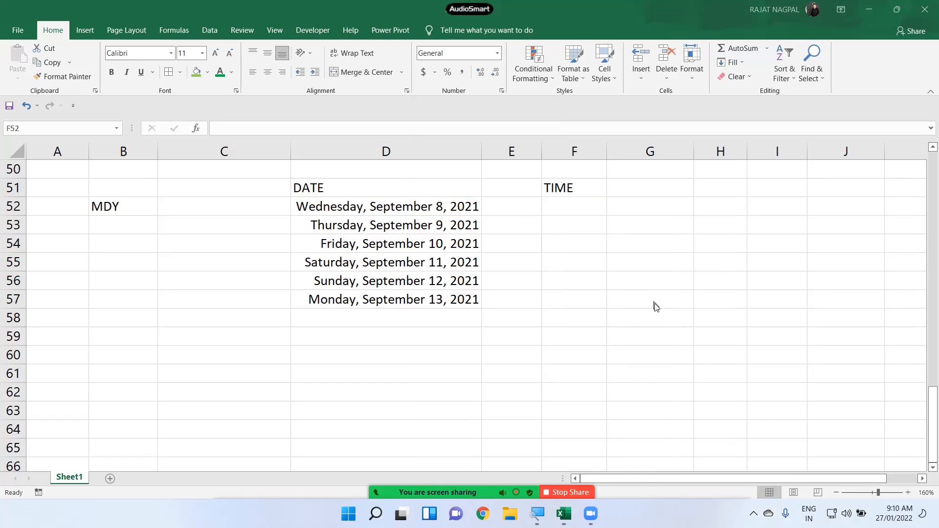
pyautogui.click(579, 201)
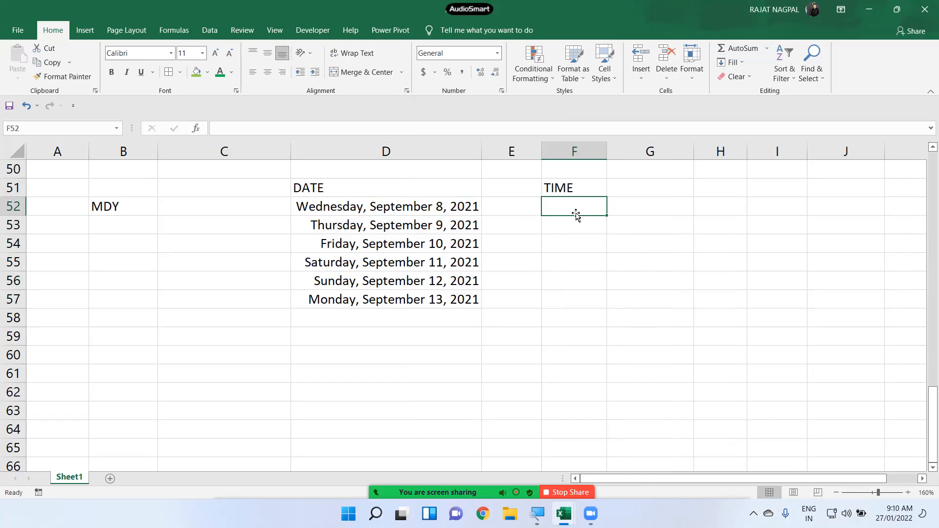
pyautogui.write('16')
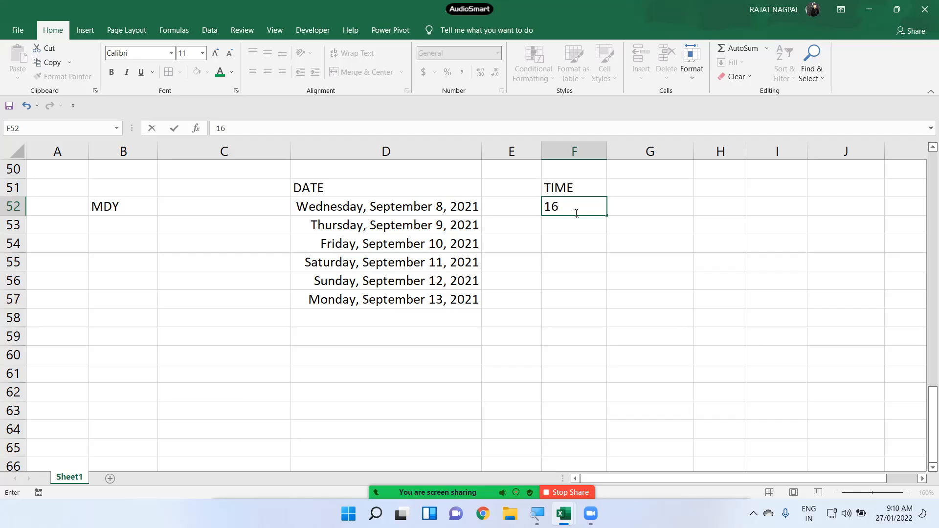
pyautogui.write(':45:52')
pyautogui.press('Return')
pyautogui.click(576, 210)
pyautogui.moveTo(607, 151); pyautogui.dragTo(625, 151)
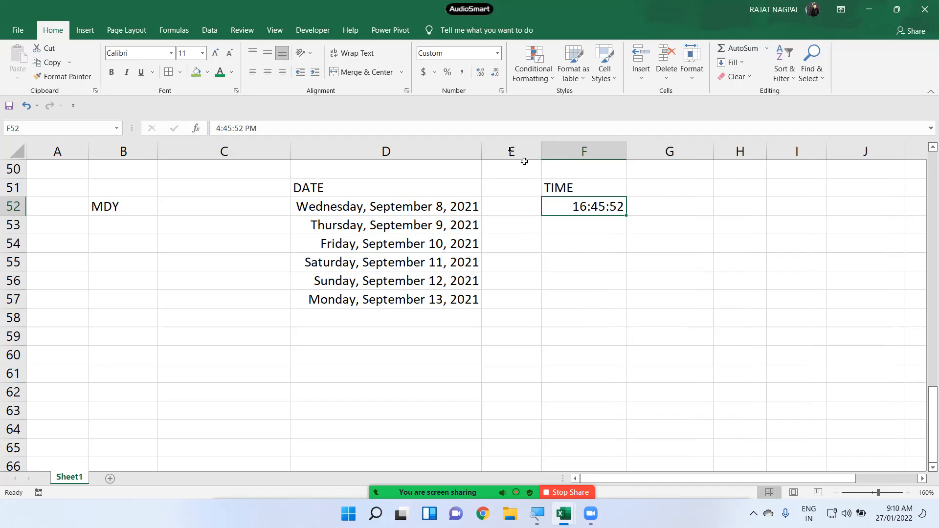
# - Widen column D slightly and select the dates in D52:D57
pyautogui.moveTo(482, 151); pyautogui.dragTo(501, 149)
pyautogui.moveTo(399, 207); pyautogui.dragTo(398, 314)
pyautogui.moveTo(383, 203); pyautogui.dragTo(388, 303)
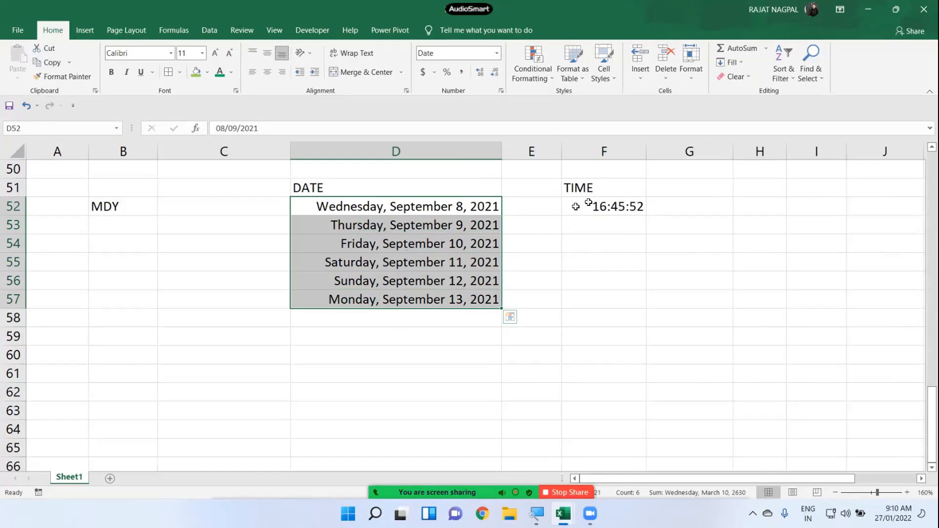
# - Apply the Time number format to the time entry in F52
pyautogui.click(611, 205)
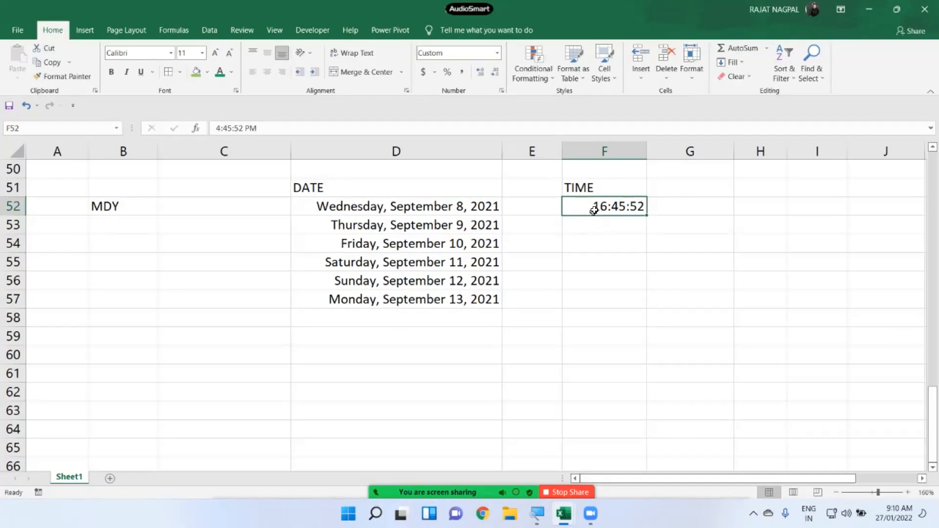
pyautogui.click(498, 54)
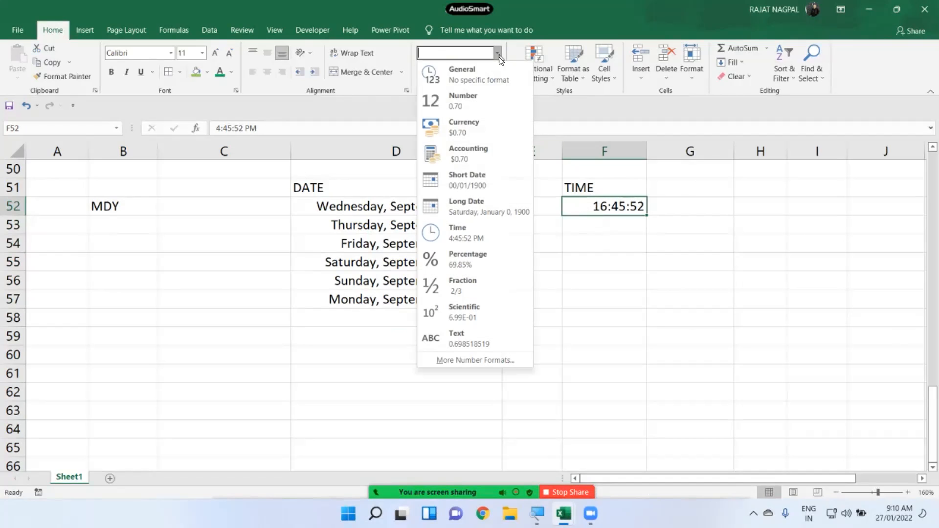
pyautogui.click(477, 236)
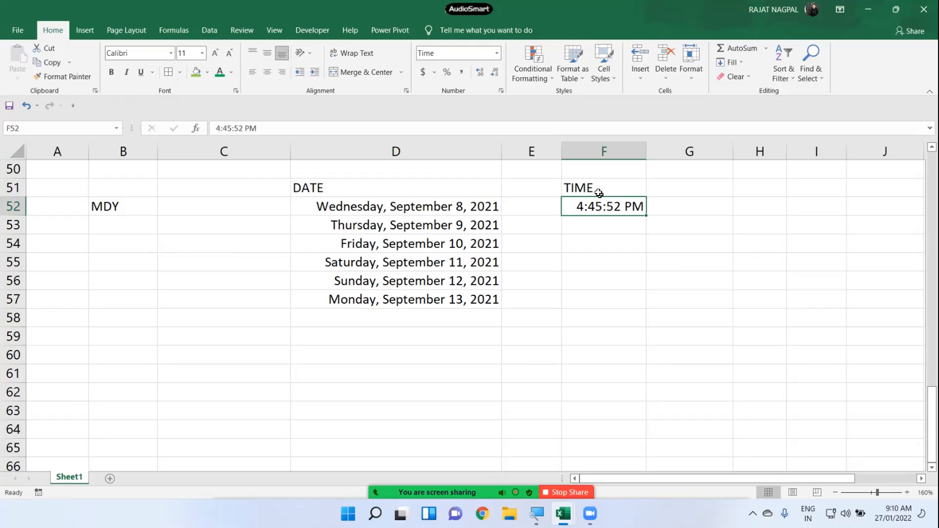
pyautogui.click(498, 56)
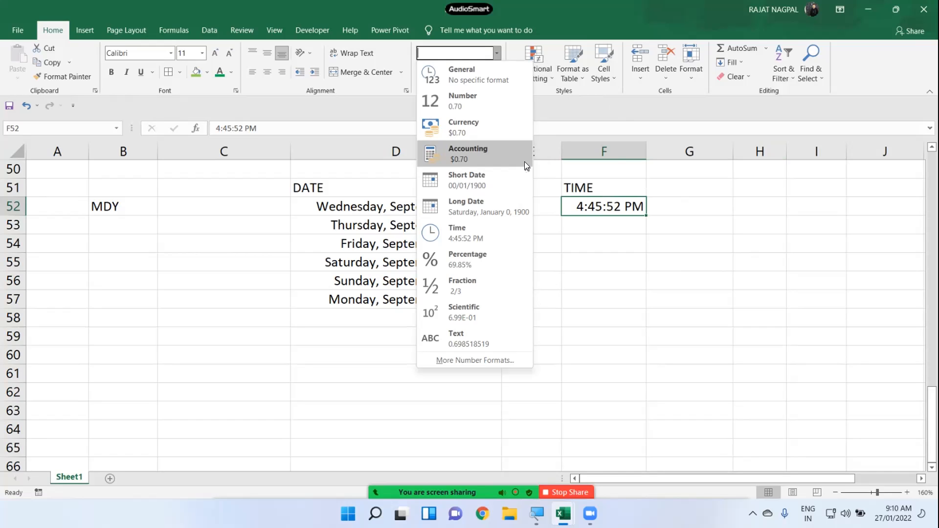
pyautogui.click(635, 205)
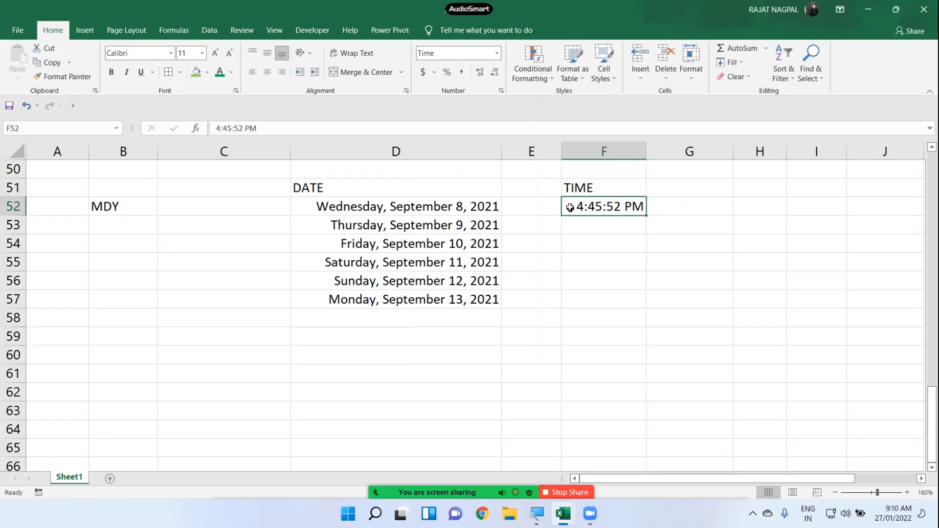
# - Apply the Percentage number format to the entry in F52
pyautogui.click(497, 53)
pyautogui.click(490, 255)
pyautogui.click(497, 53)
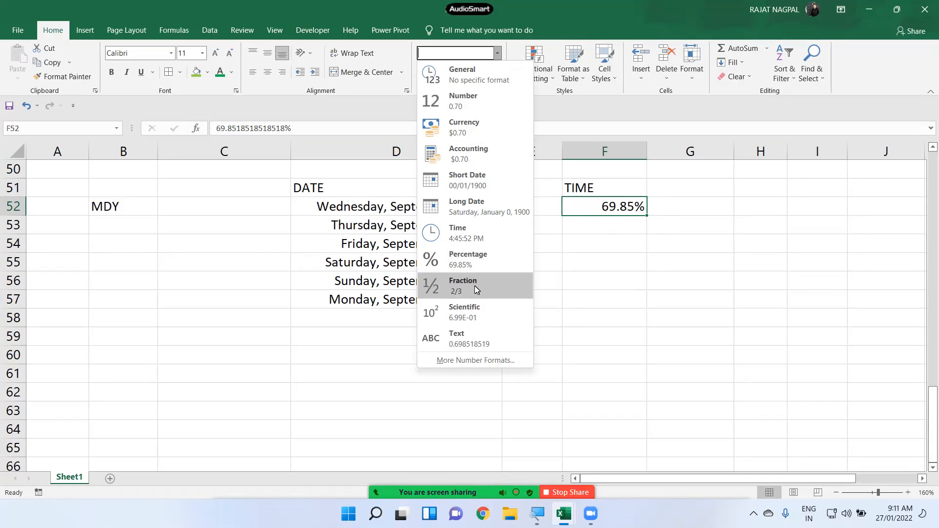
pyautogui.click(571, 302)
# - Try the Fraction format on the BASIC values in D37:D47 and undo it
pyautogui.scroll(5, 580, 295)
pyautogui.moveTo(448, 209); pyautogui.dragTo(452, 393)
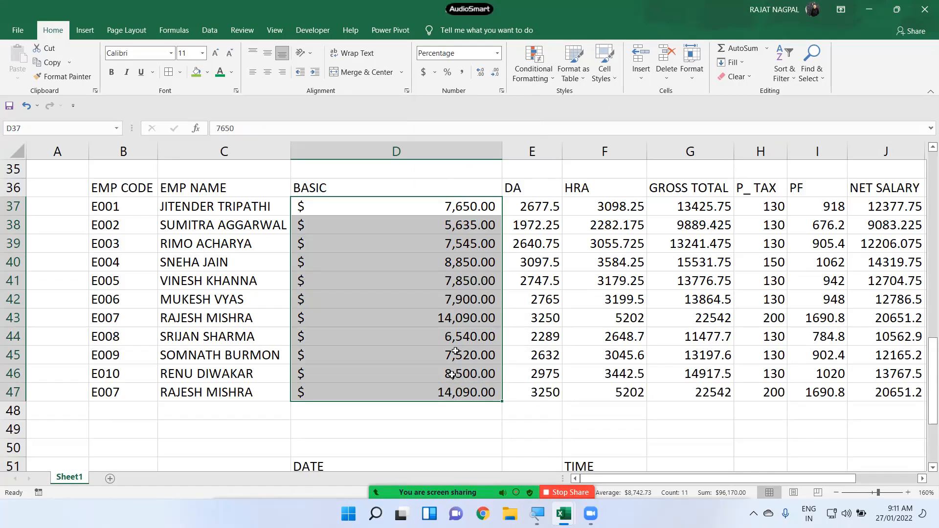
pyautogui.click(498, 52)
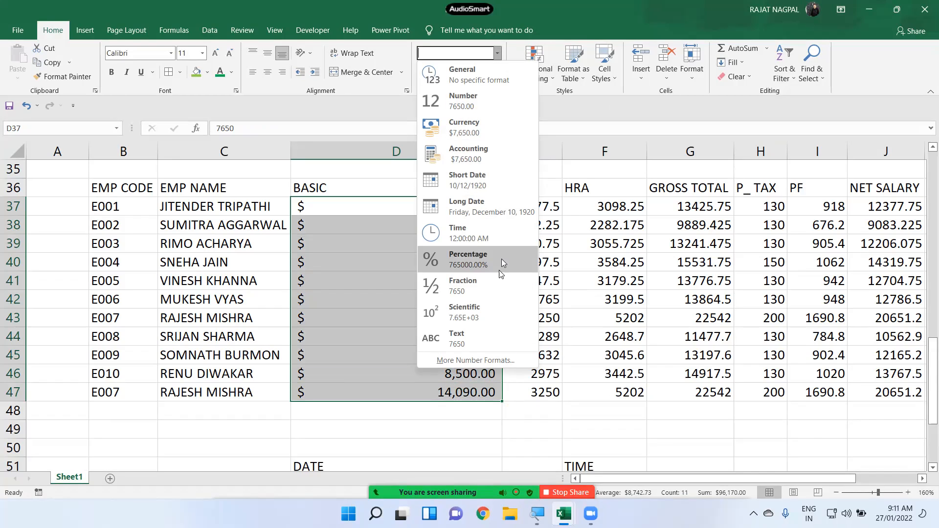
pyautogui.click(481, 290)
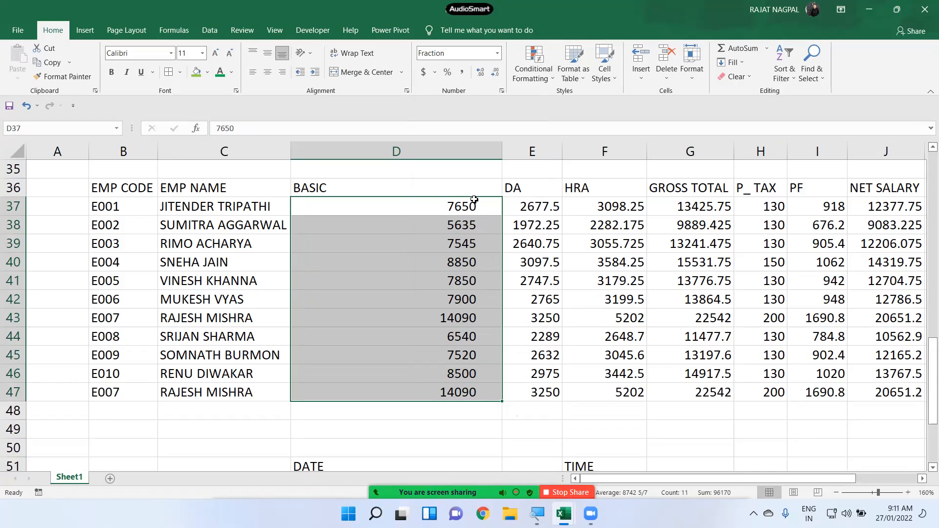
pyautogui.hotkey('ctrl', 'z')
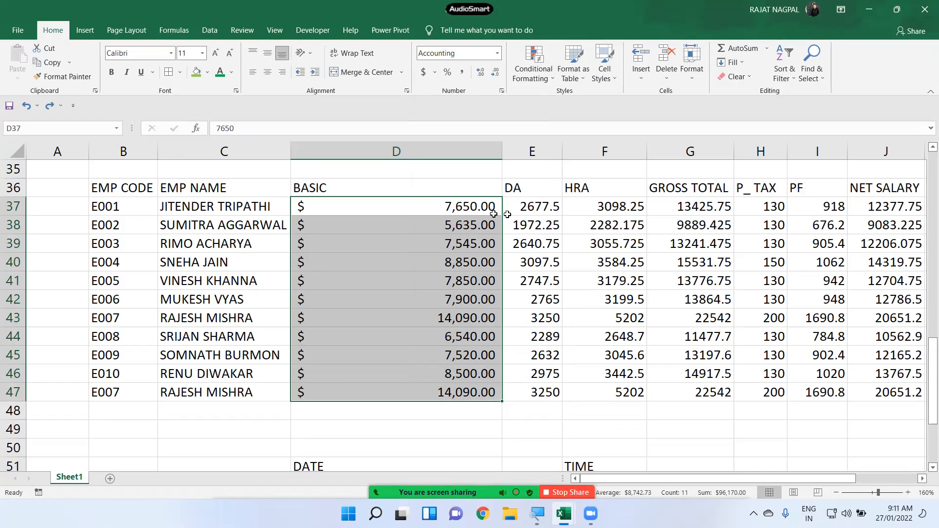
# - Apply the Fraction format to the DA values in E37:E47 and widen column E
pyautogui.moveTo(538, 208); pyautogui.dragTo(543, 386)
pyautogui.click(497, 53)
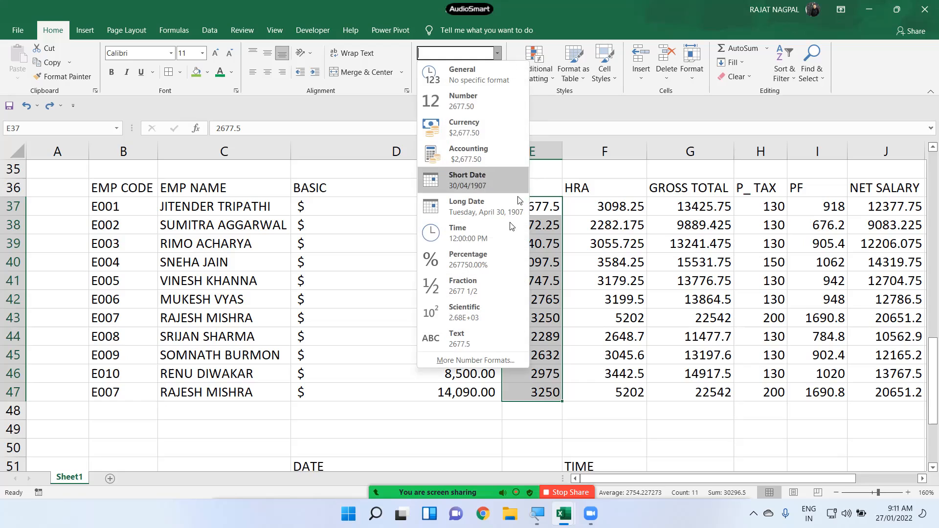
pyautogui.click(479, 280)
pyautogui.moveTo(562, 152); pyautogui.dragTo(596, 155)
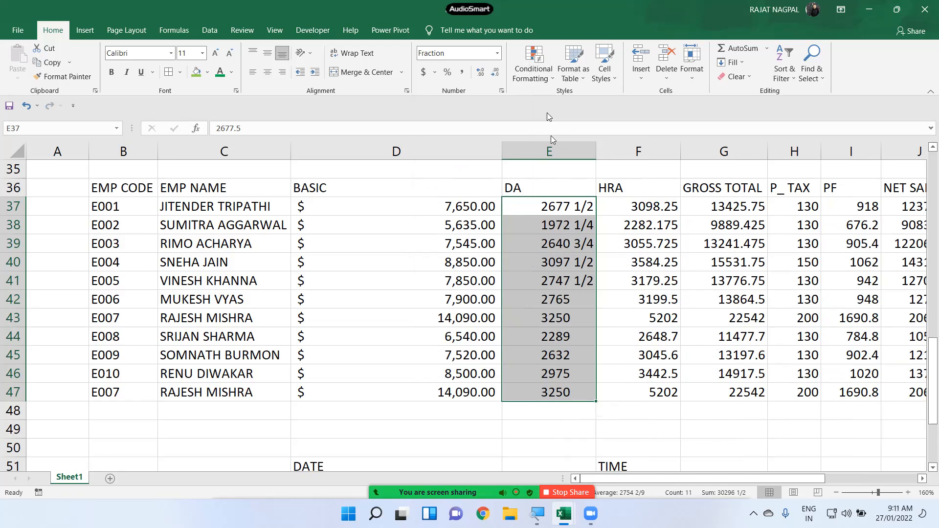
# - Apply the Scientific format to the DA values in E37:E47
pyautogui.click(497, 53)
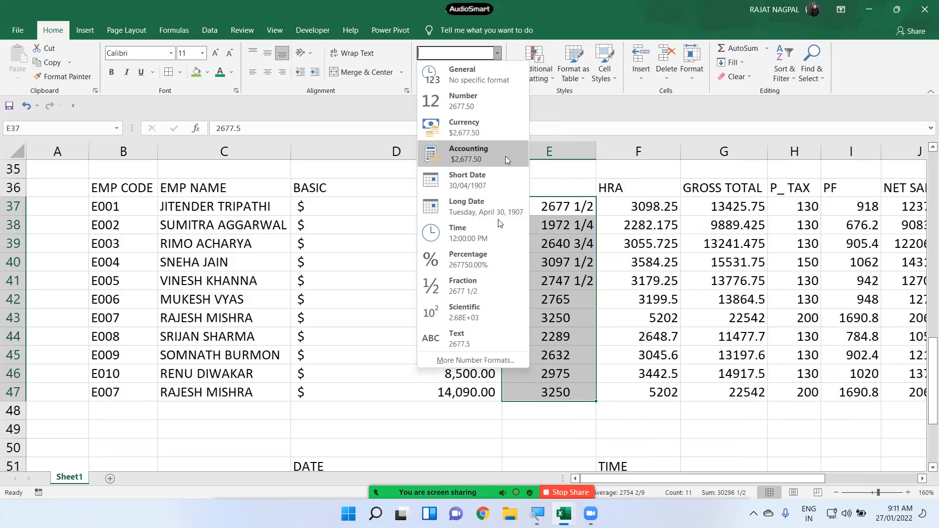
pyautogui.click(481, 310)
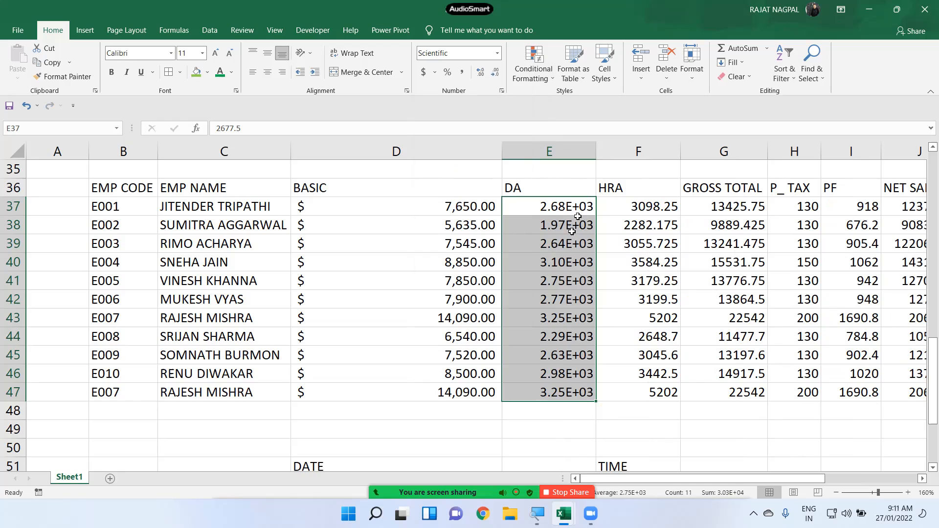
pyautogui.click(497, 51)
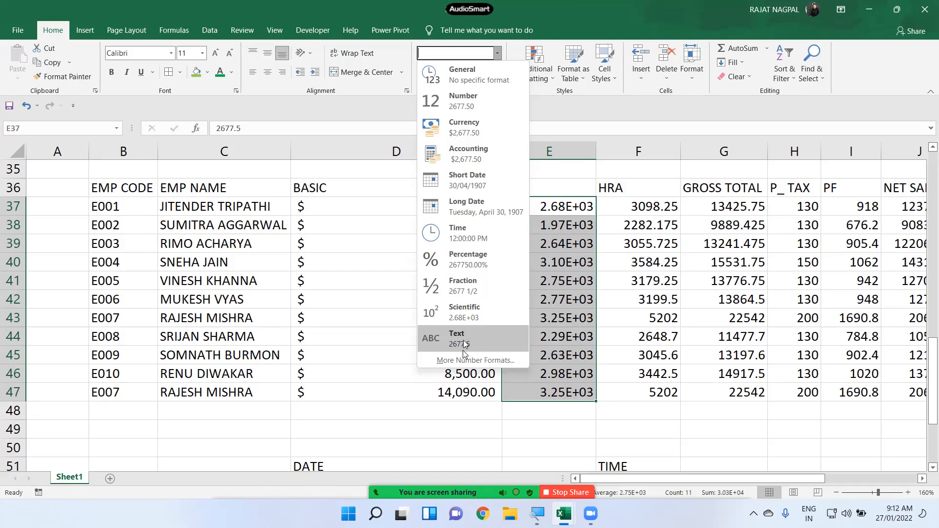
pyautogui.click(631, 405)
pyautogui.scroll(-4, 630, 404)
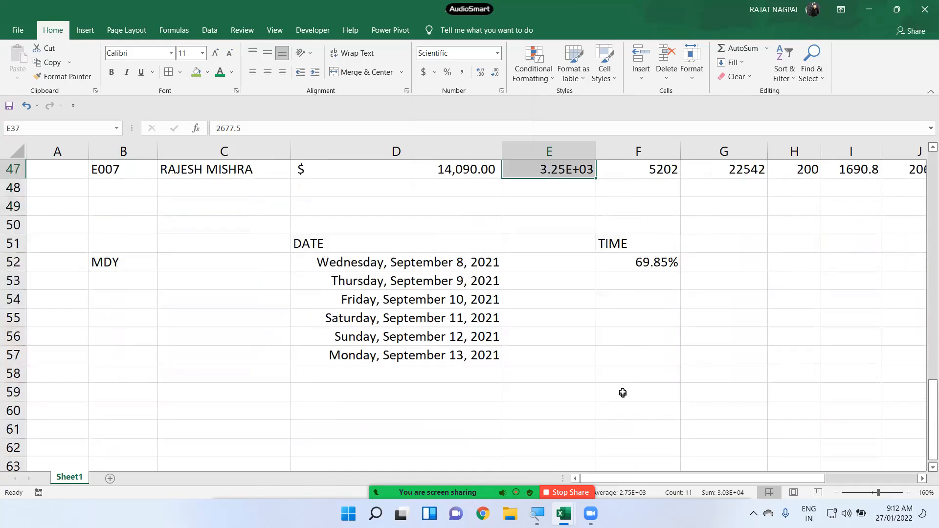
pyautogui.scroll(-4, 570, 355)
pyautogui.click(498, 53)
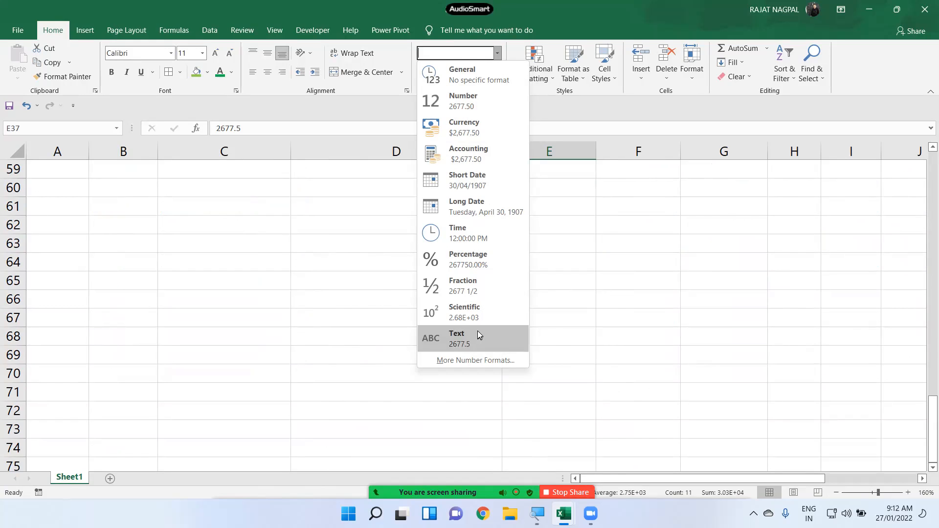
pyautogui.click(581, 216)
# - Switch the dates in D52:D57 to the Short Date format and back to Long Date
pyautogui.scroll(5, 489, 294)
pyautogui.moveTo(443, 323); pyautogui.dragTo(438, 413)
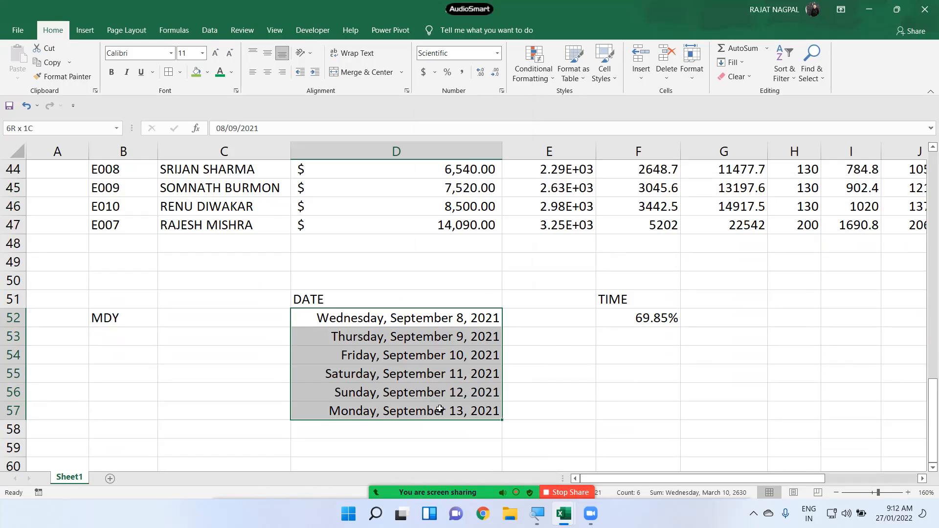
pyautogui.click(497, 53)
pyautogui.click(468, 184)
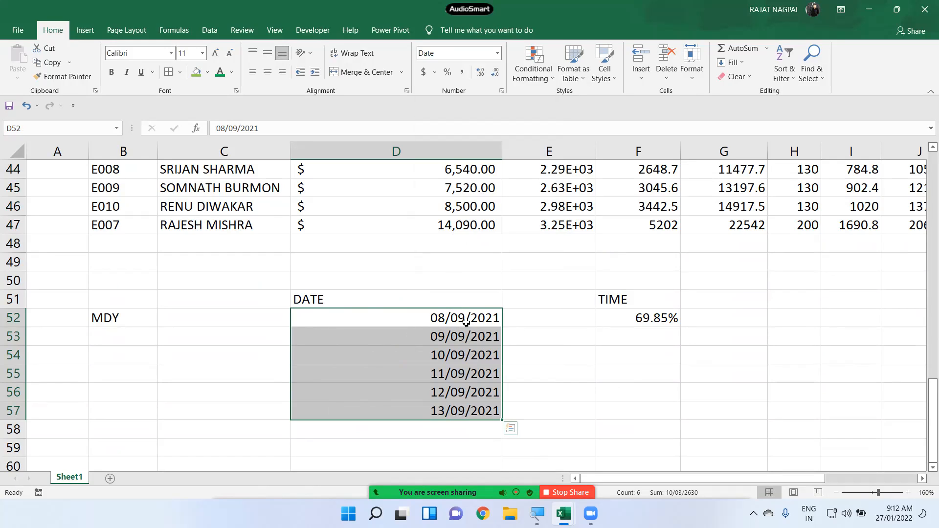
pyautogui.click(497, 53)
pyautogui.click(494, 212)
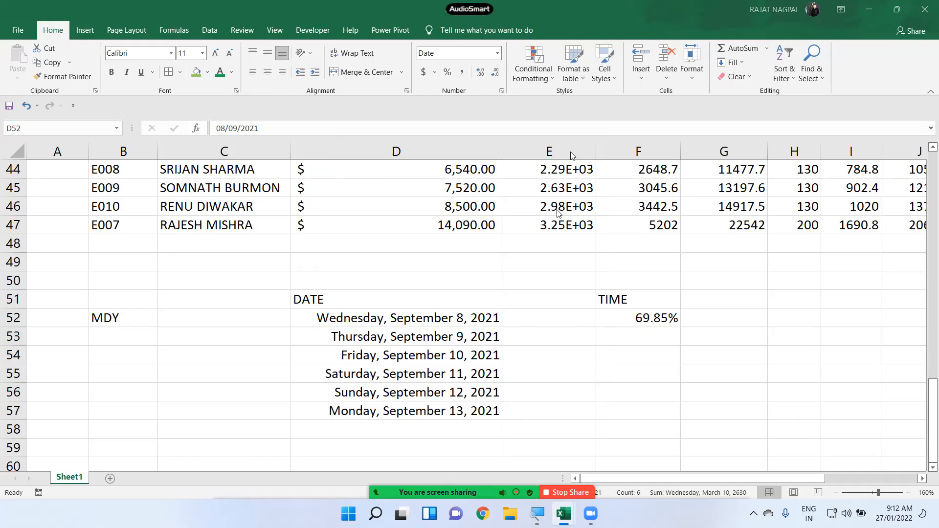
# - Apply the Text number format to the empty cells C63:C73
pyautogui.click(500, 54)
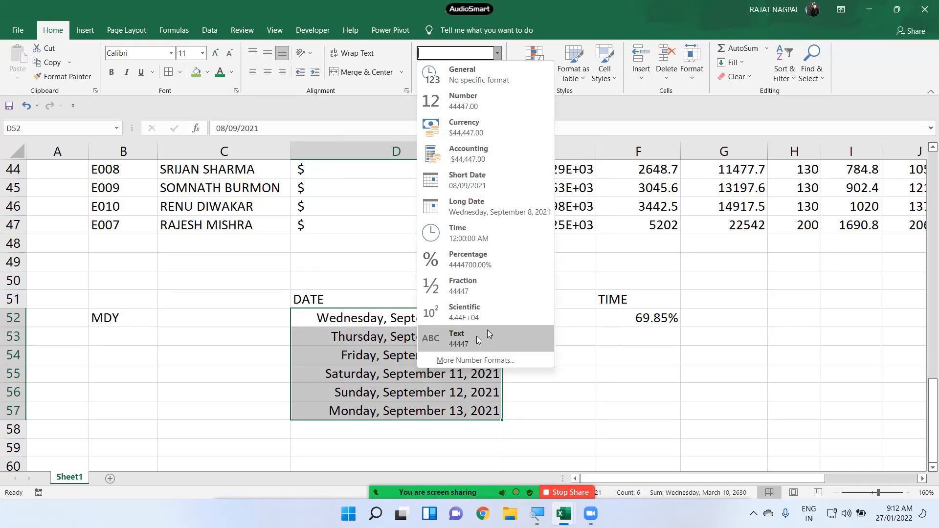
pyautogui.scroll(-3, 607, 345)
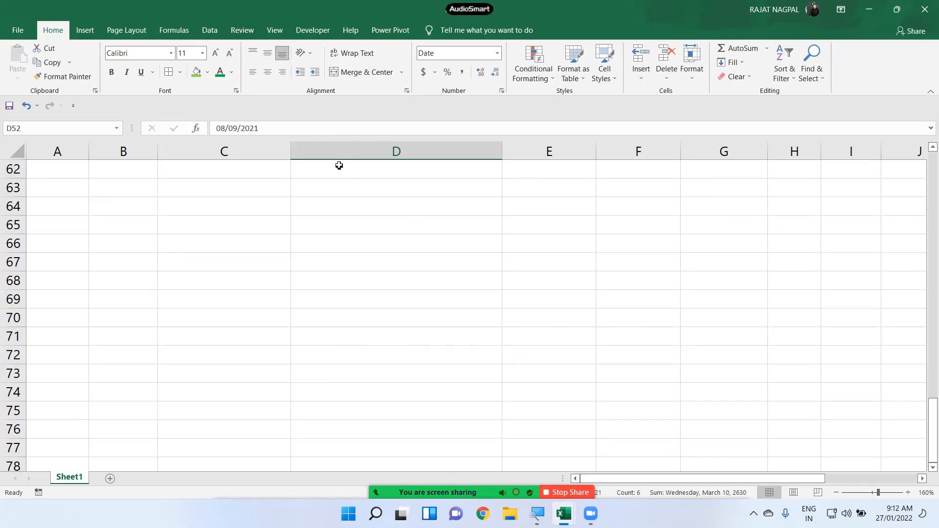
pyautogui.moveTo(210, 187); pyautogui.dragTo(190, 367)
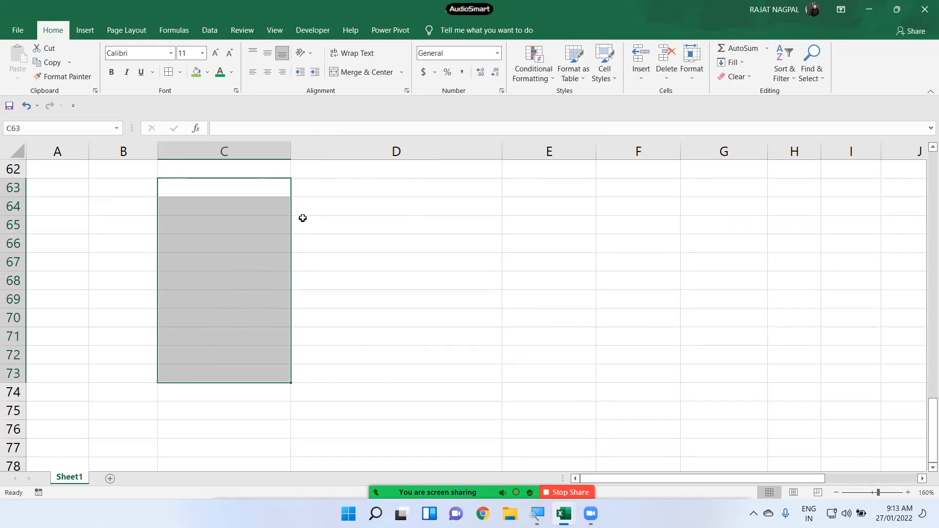
pyautogui.moveTo(228, 186); pyautogui.dragTo(207, 375)
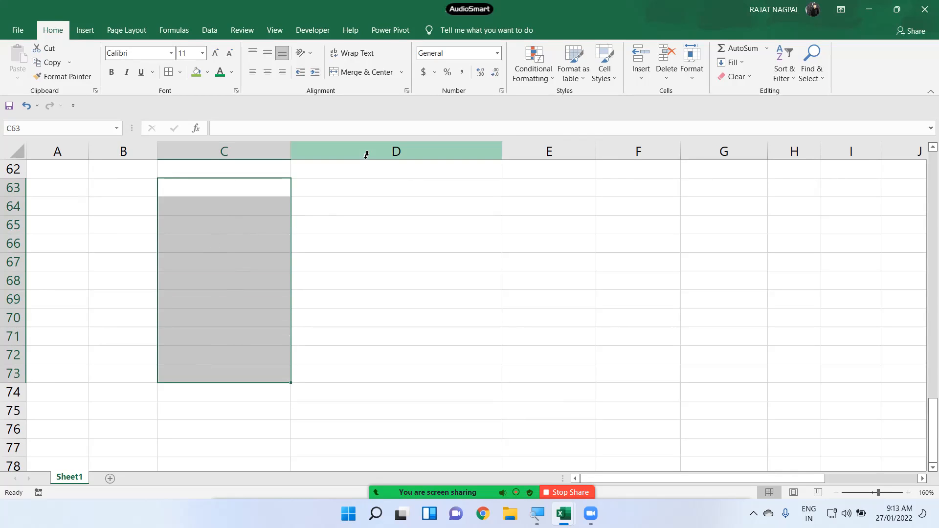
pyautogui.click(498, 54)
pyautogui.click(458, 334)
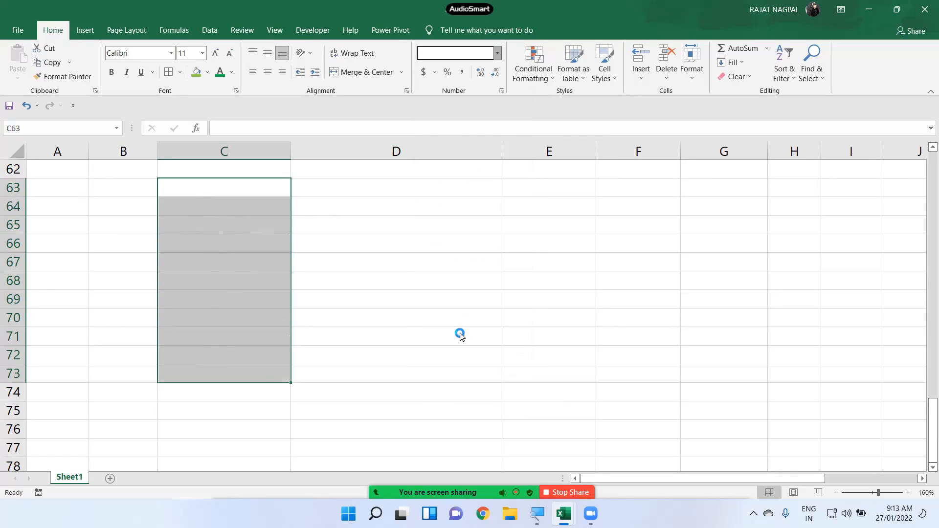
# - Check the number format of individual cells and of the range C63:C69
pyautogui.click(245, 226)
pyautogui.click(222, 200)
pyautogui.click(227, 265)
pyautogui.click(228, 282)
pyautogui.click(254, 226)
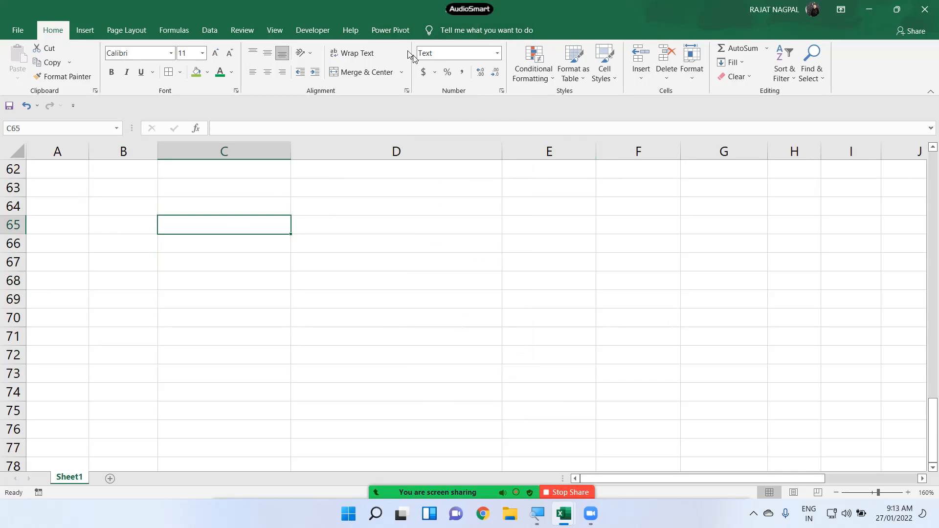
pyautogui.moveTo(240, 185); pyautogui.dragTo(230, 299)
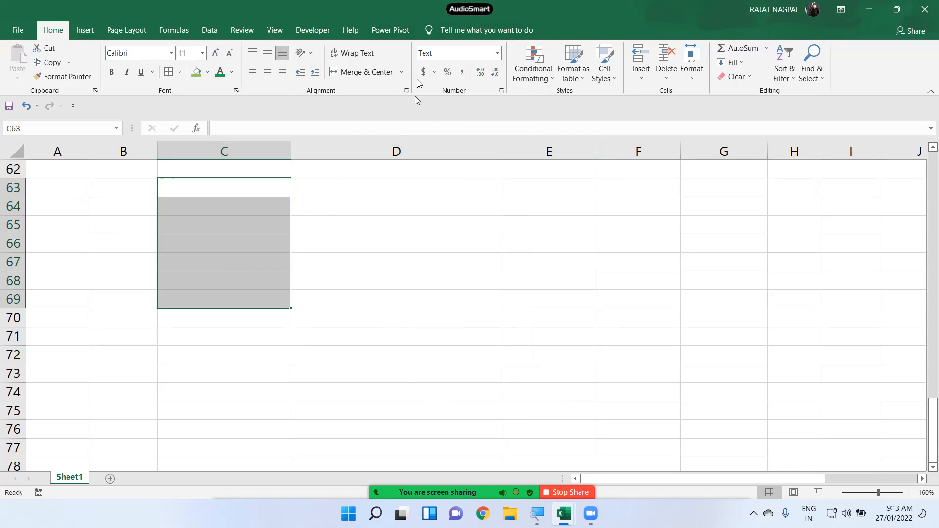
pyautogui.click(266, 236)
pyautogui.moveTo(222, 186); pyautogui.dragTo(218, 300)
pyautogui.scroll(-2, 549, 241)
pyautogui.scroll(2, 549, 241)
pyautogui.scroll(-2, 543, 286)
pyautogui.scroll(16, 587, 361)
pyautogui.scroll(6, 602, 380)
pyautogui.scroll(-4, 256, 312)
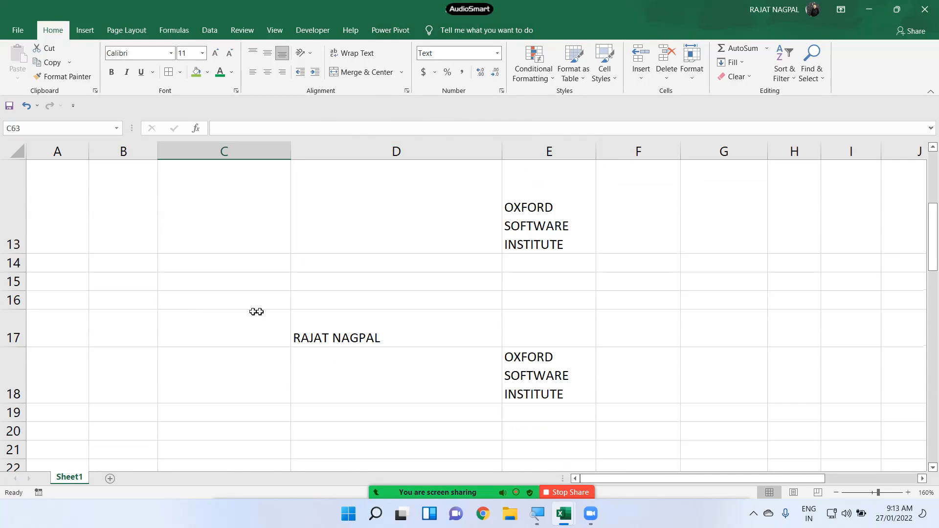
pyautogui.scroll(-3, 256, 312)
pyautogui.click(482, 194)
pyautogui.write('898585828585828')
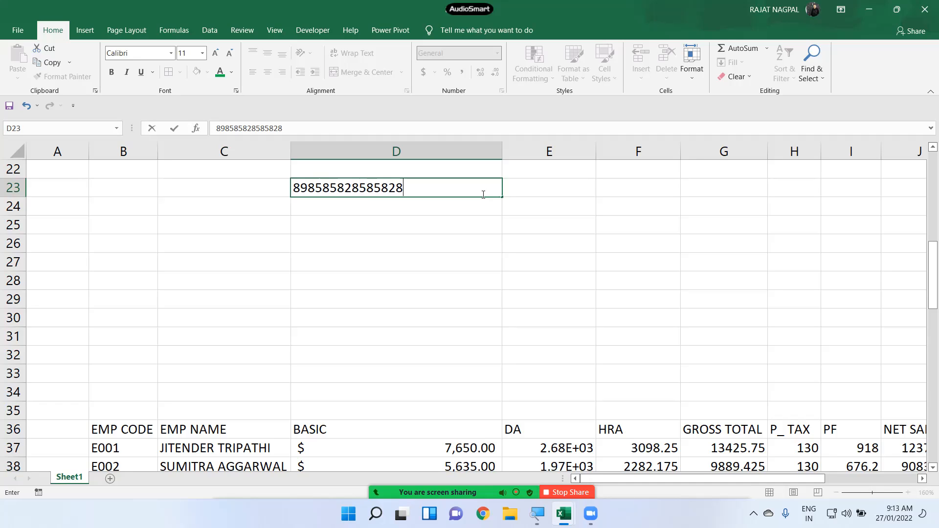
pyautogui.press('Return')
pyautogui.click(483, 195)
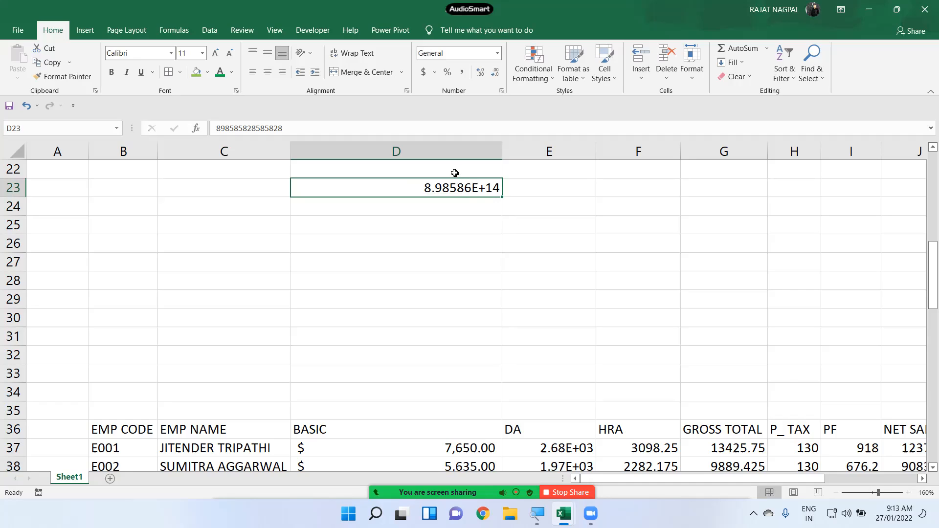
pyautogui.write('12345')
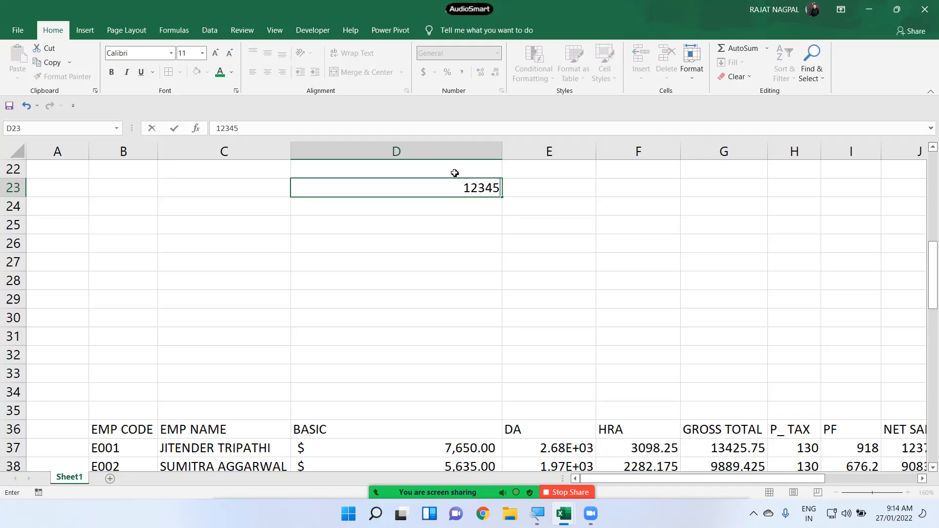
pyautogui.write('69874')
pyautogui.press('Return')
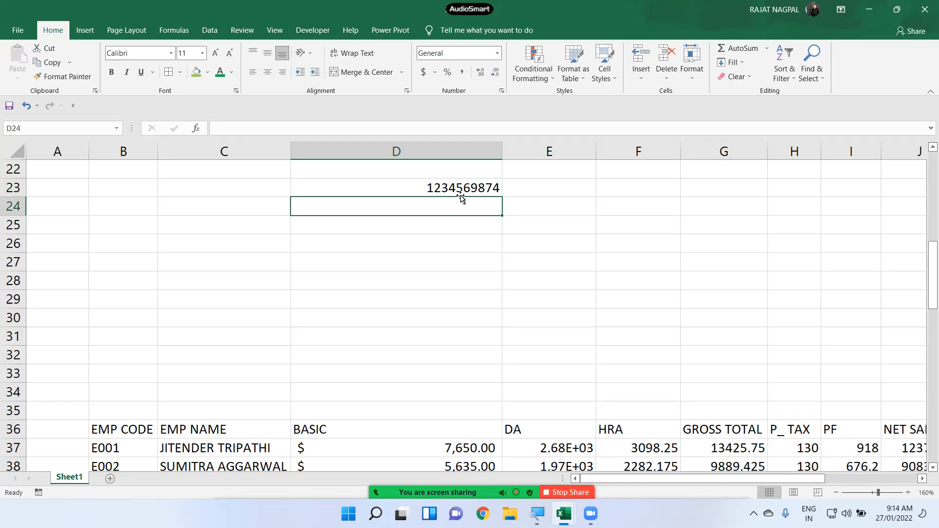
pyautogui.click(461, 188)
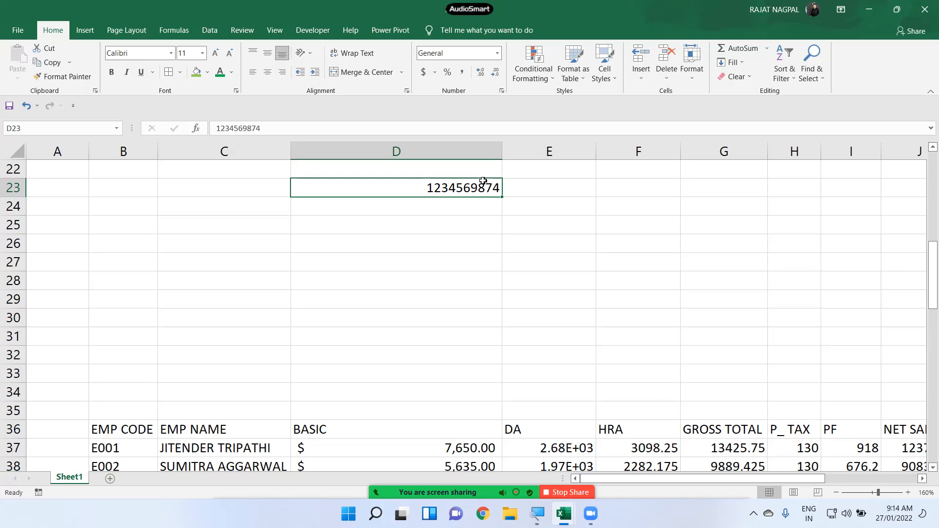
# - Apply the Text number format to the empty cells E22:E31
pyautogui.moveTo(572, 172); pyautogui.dragTo(543, 338)
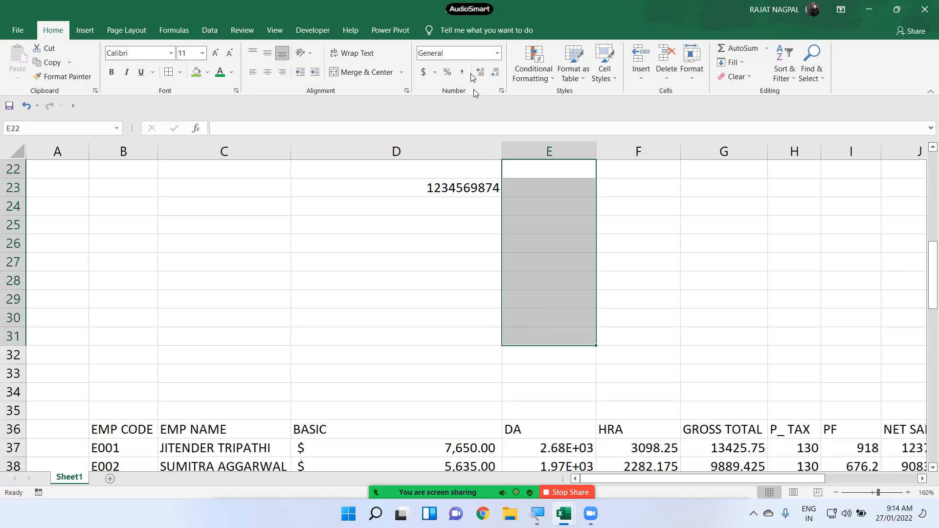
pyautogui.click(497, 53)
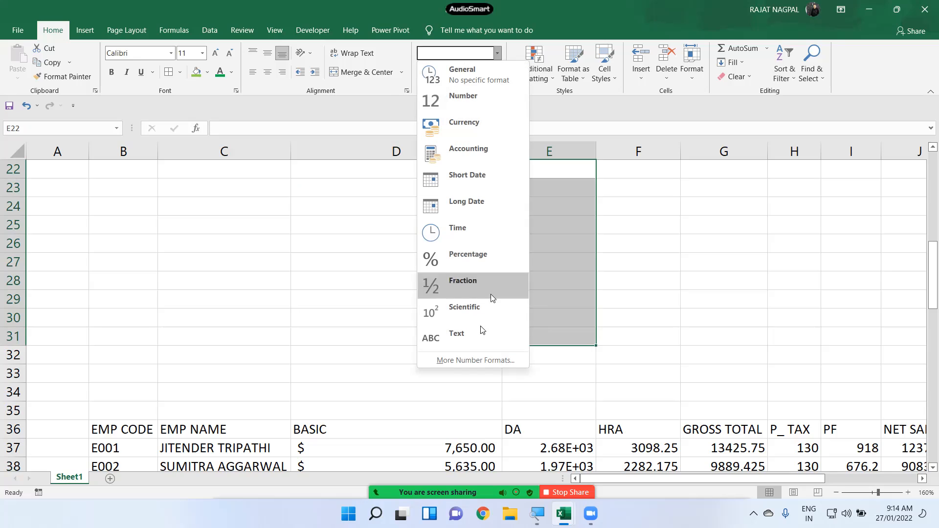
pyautogui.click(476, 336)
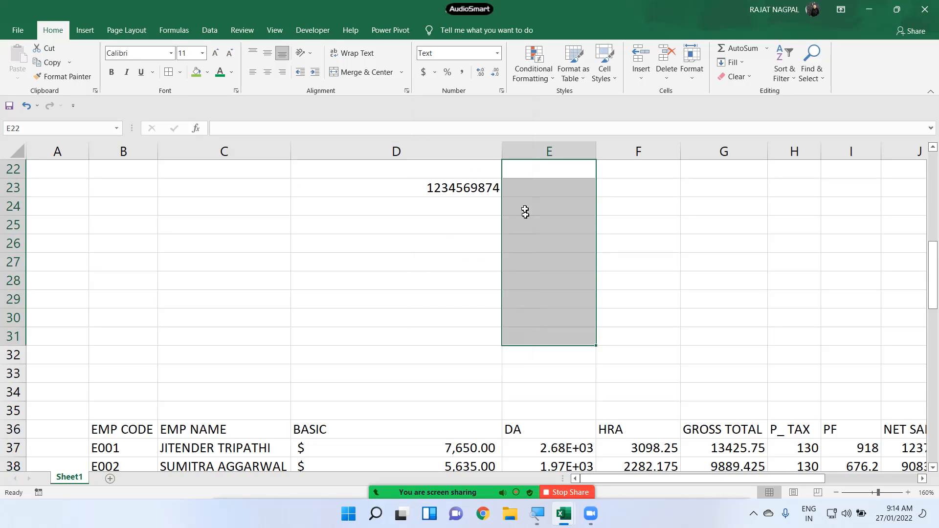
pyautogui.write('8974563')
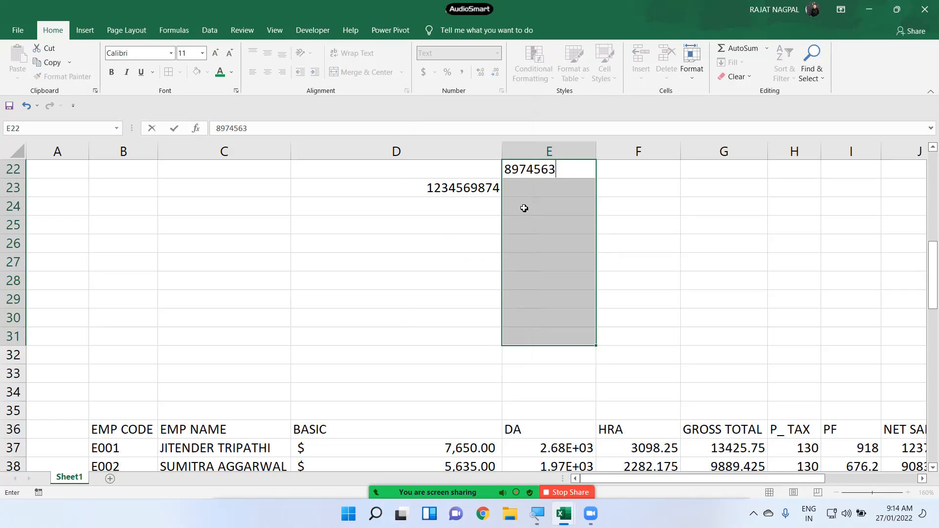
pyautogui.write('251425')
pyautogui.press('Return')
pyautogui.moveTo(596, 155); pyautogui.dragTo(630, 155)
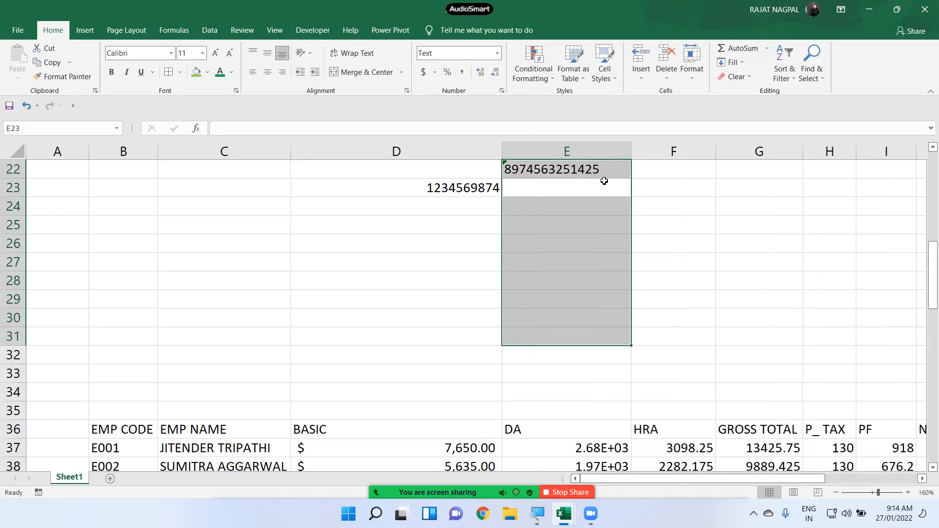
pyautogui.write('97989898989889')
pyautogui.press('Return')
pyautogui.write('369')
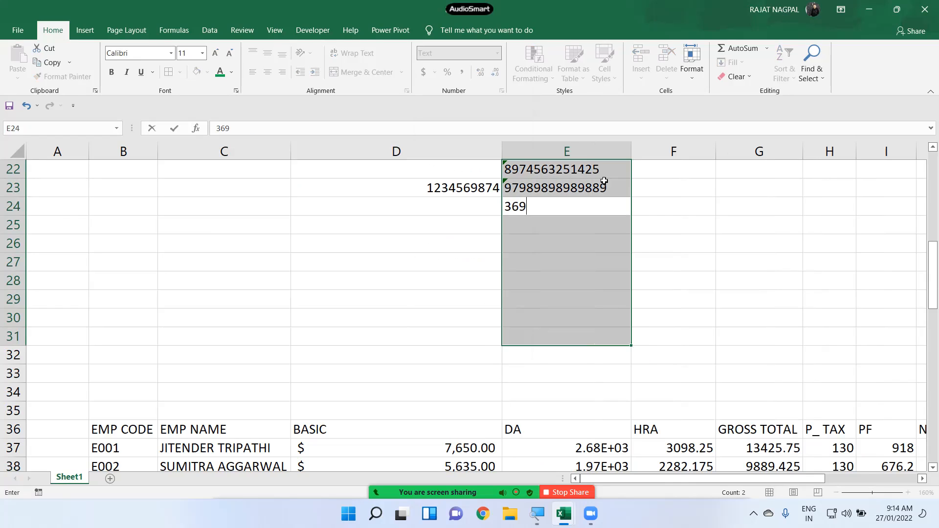
pyautogui.write('9898989898')
pyautogui.press('Return')
pyautogui.write('65497')
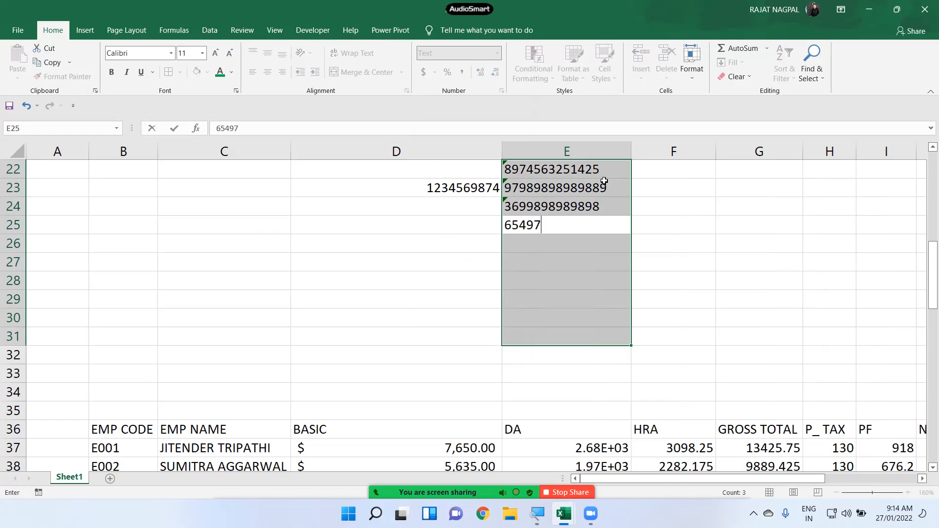
pyautogui.write('979797979')
pyautogui.press('Return')
pyautogui.write('5464464646')
pyautogui.press('Return')
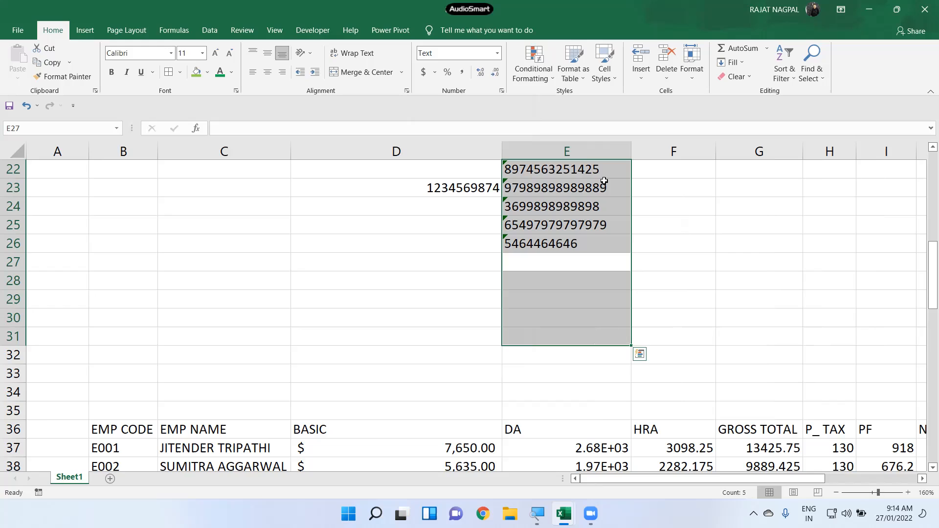
# - Inspect the text-formatted numbers in E22:E26 and read the error note on cell E22
pyautogui.click(566, 174)
pyautogui.click(540, 207)
pyautogui.click(535, 242)
pyautogui.click(524, 165)
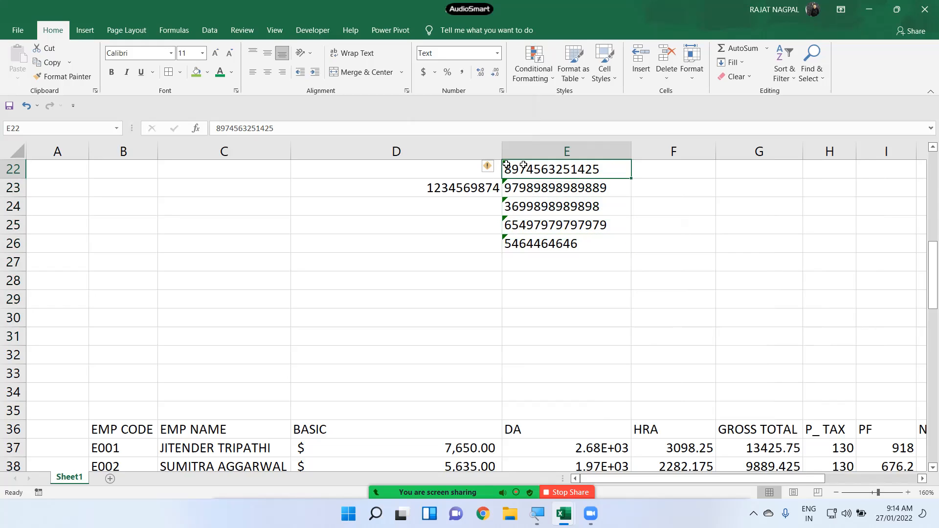
pyautogui.moveTo(494, 168)
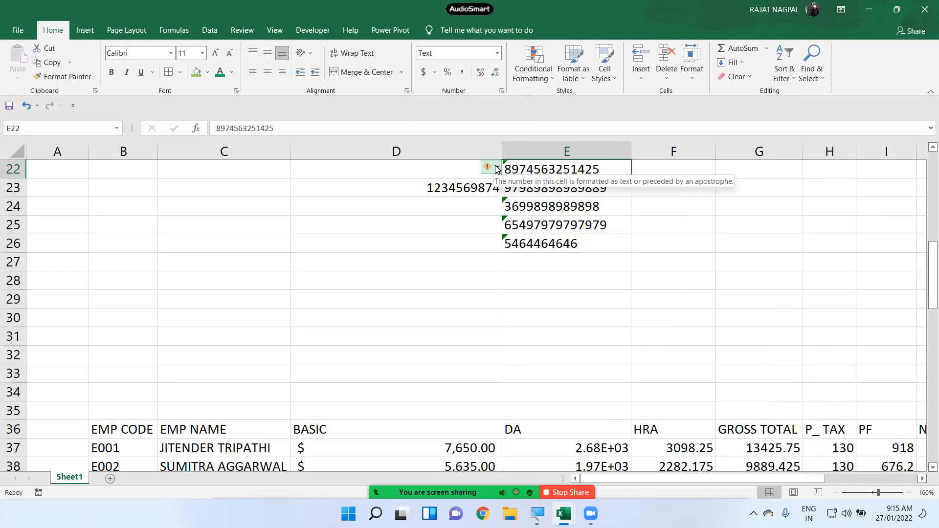
# - Ignore the number-stored-as-text errors in E22:E26 and widen column E a little more
pyautogui.moveTo(553, 169); pyautogui.dragTo(567, 242)
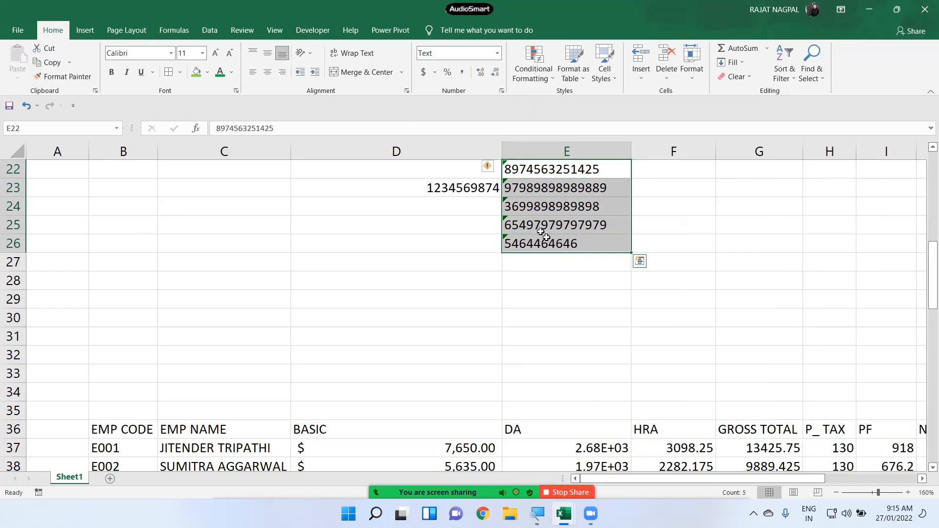
pyautogui.click(491, 168)
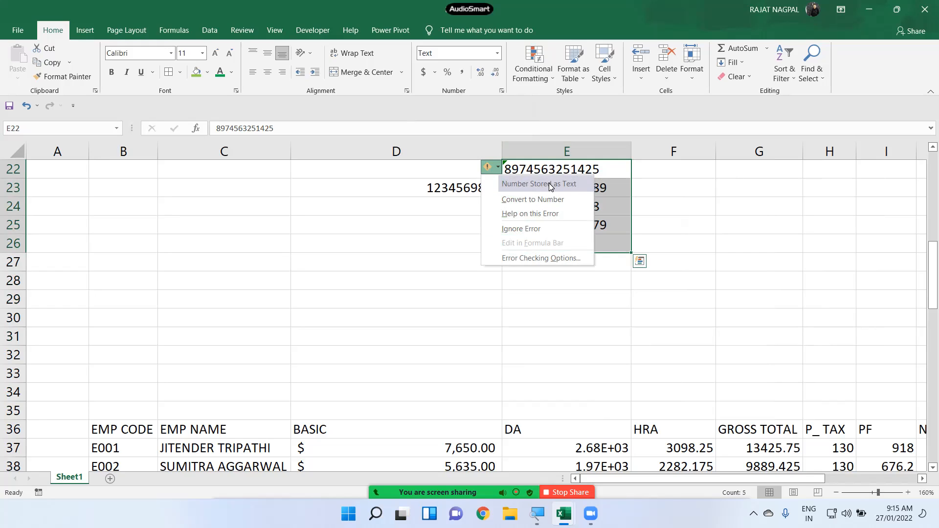
pyautogui.click(525, 231)
pyautogui.click(541, 188)
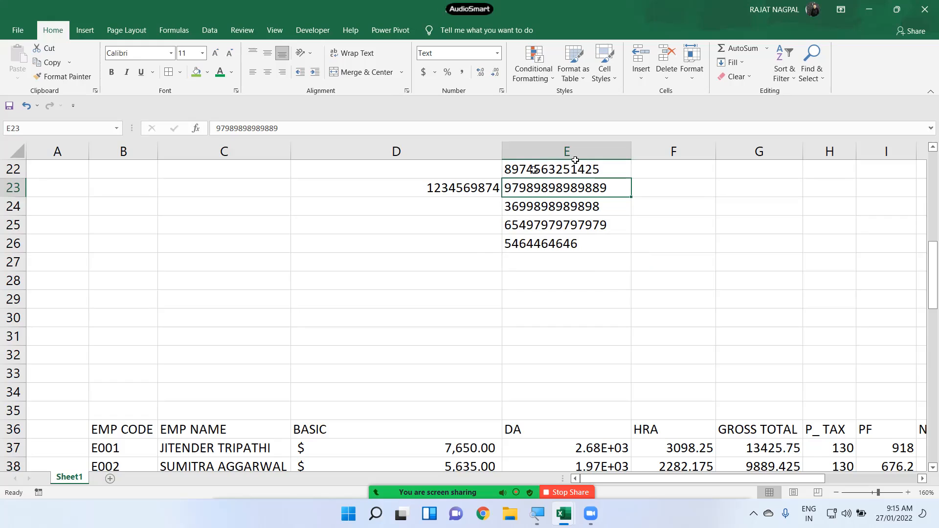
pyautogui.moveTo(630, 152); pyautogui.dragTo(651, 155)
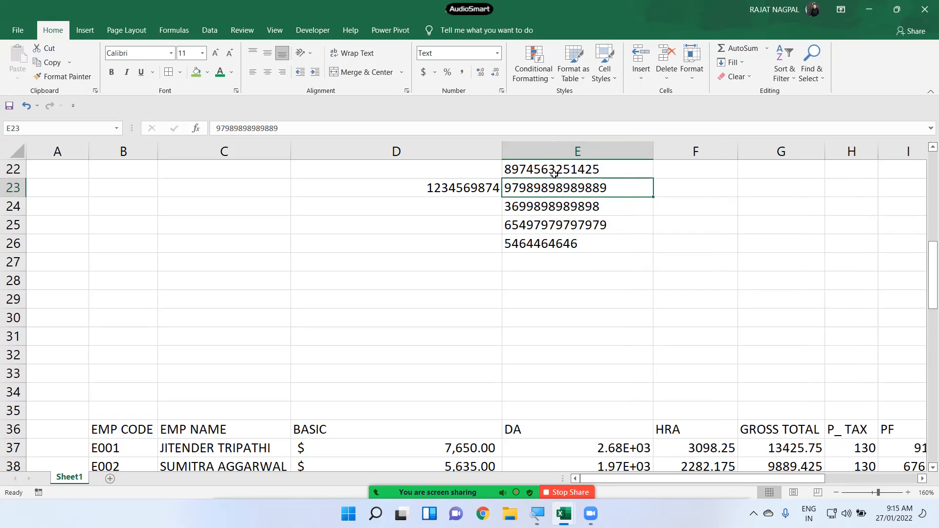
# - Apply the Text number format to the empty cells F22:F29
pyautogui.moveTo(664, 176); pyautogui.dragTo(685, 299)
pyautogui.click(497, 53)
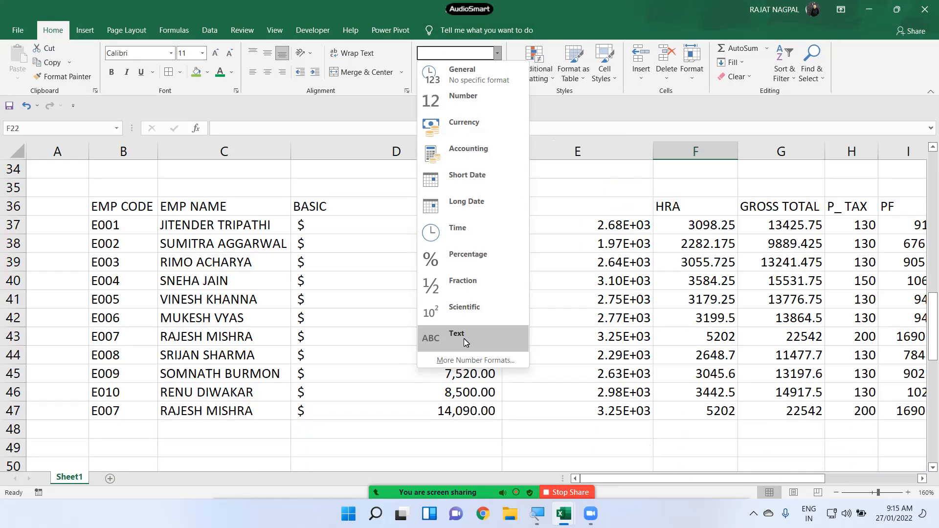
pyautogui.click(484, 335)
# - Apply the Euro (€ 123) accounting format to the BASIC salaries in D37:D47
pyautogui.scroll(7, 681, 248)
pyautogui.scroll(-7, 680, 264)
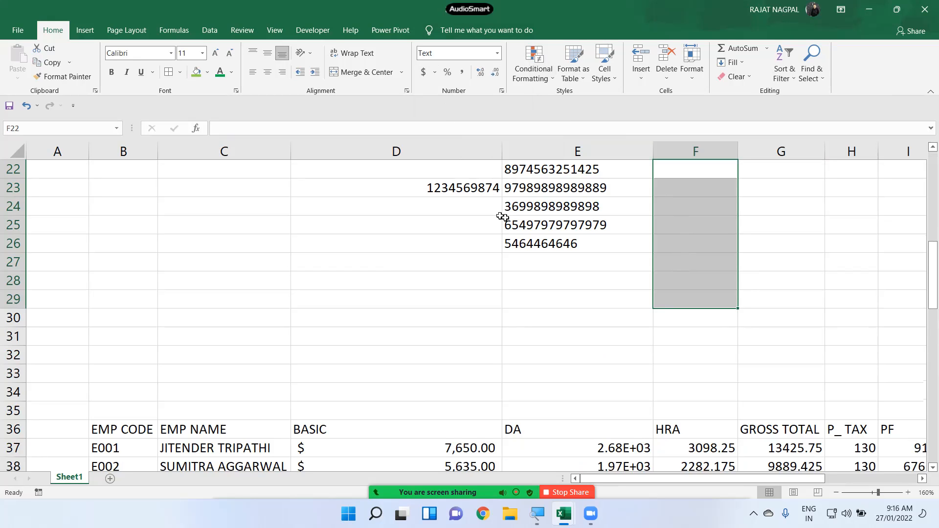
pyautogui.scroll(2, 501, 217)
pyautogui.scroll(6, 518, 256)
pyautogui.scroll(-12, 517, 272)
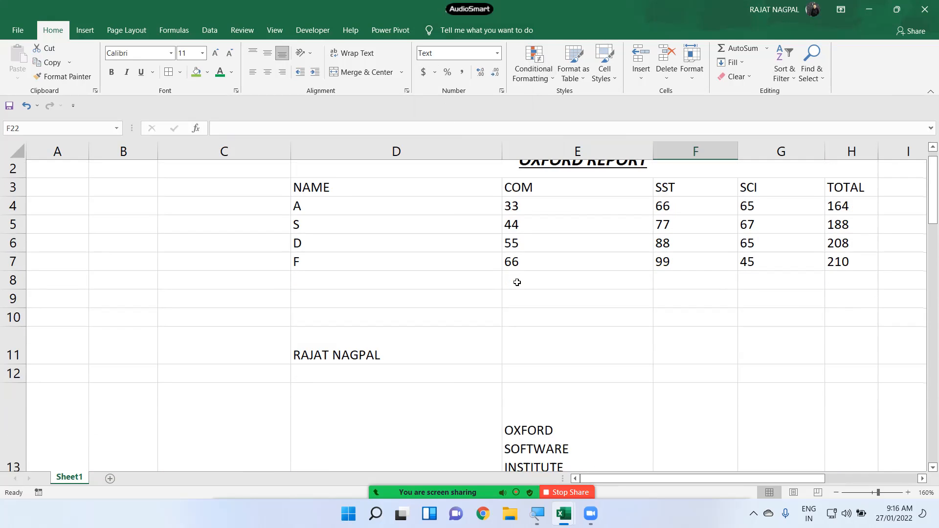
pyautogui.scroll(1, 515, 281)
pyautogui.moveTo(385, 228); pyautogui.dragTo(393, 411)
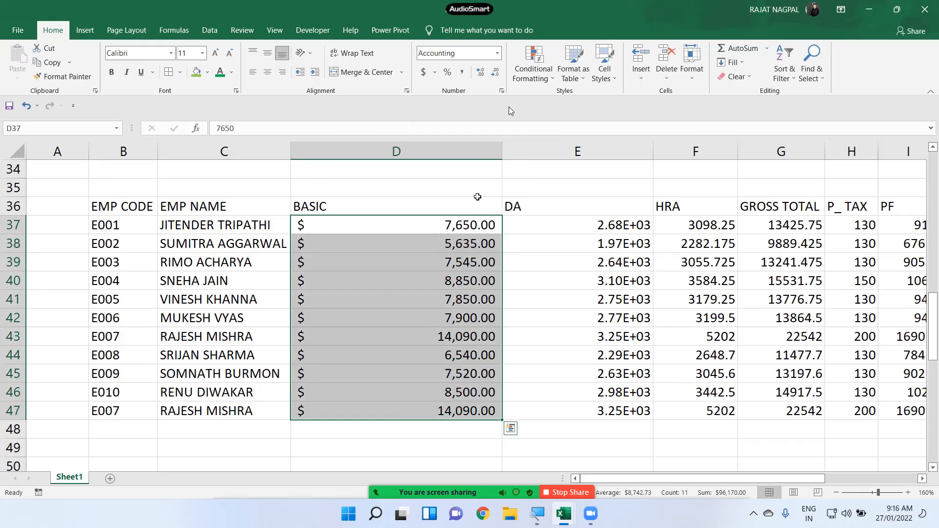
pyautogui.click(434, 72)
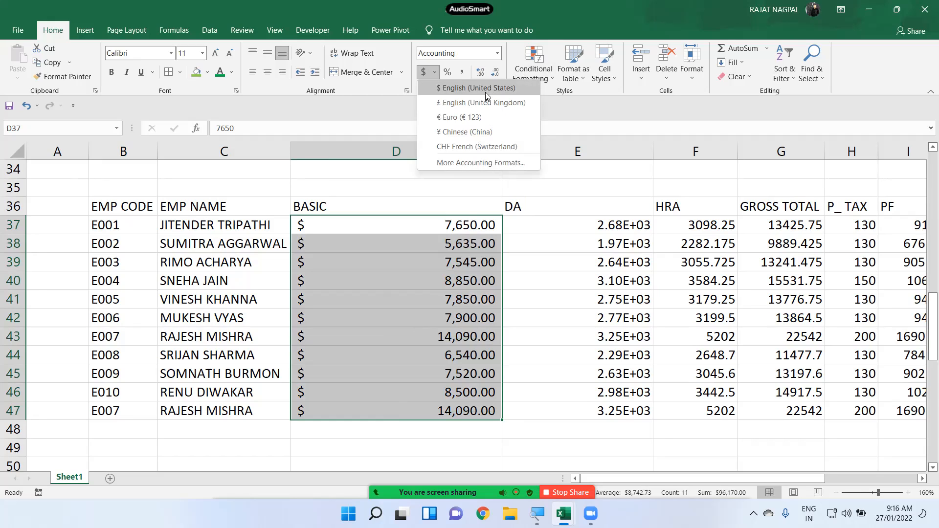
pyautogui.click(494, 120)
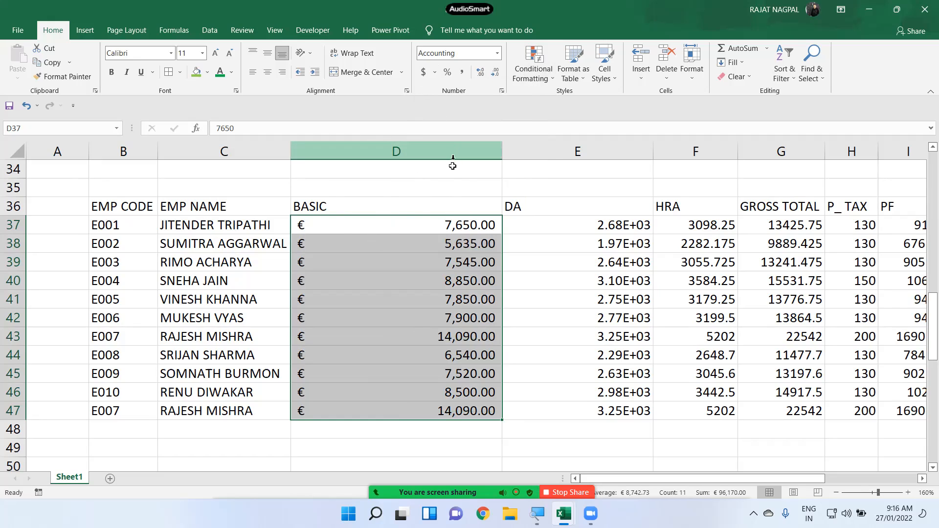
# - Try the Percent style on the BASIC salaries in D37:D47 and reset them to the General format
pyautogui.click(451, 77)
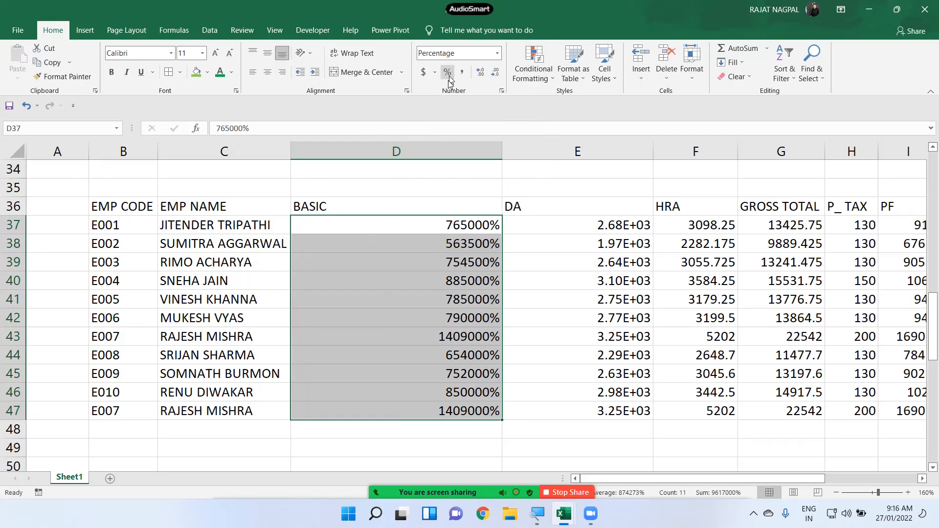
pyautogui.click(497, 53)
pyautogui.click(491, 68)
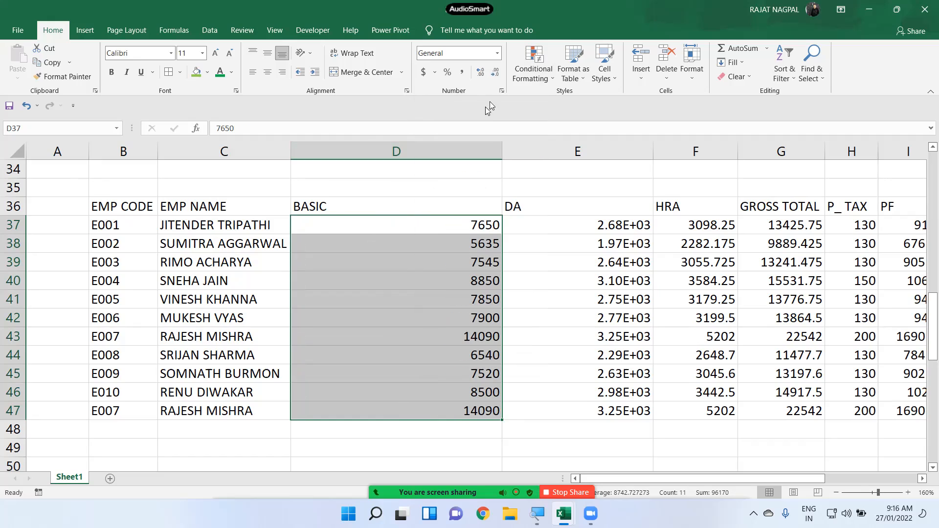
# - Apply the Comma style to the BASIC salaries in D37:D47 and increase the decimals to six places
pyautogui.click(462, 73)
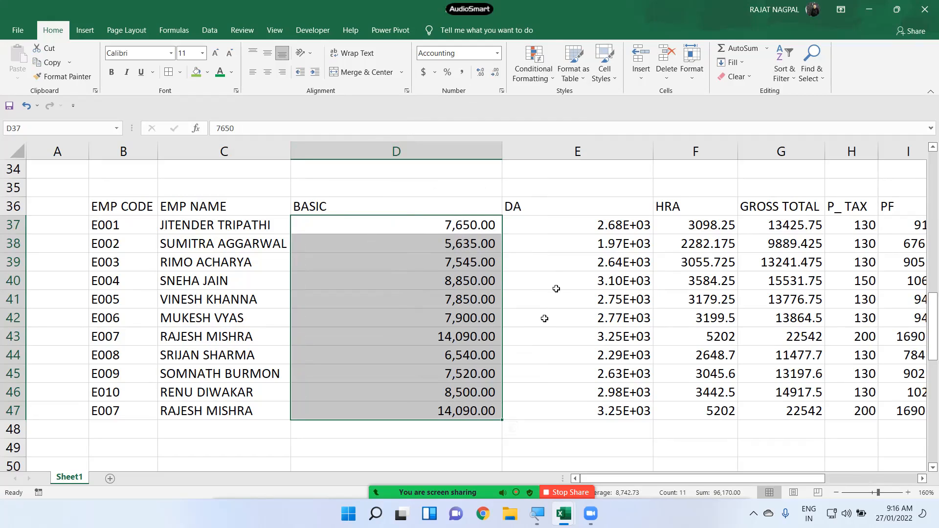
pyautogui.click(484, 73)
pyautogui.click(484, 73)
pyautogui.click(484, 73)
pyautogui.click(485, 73)
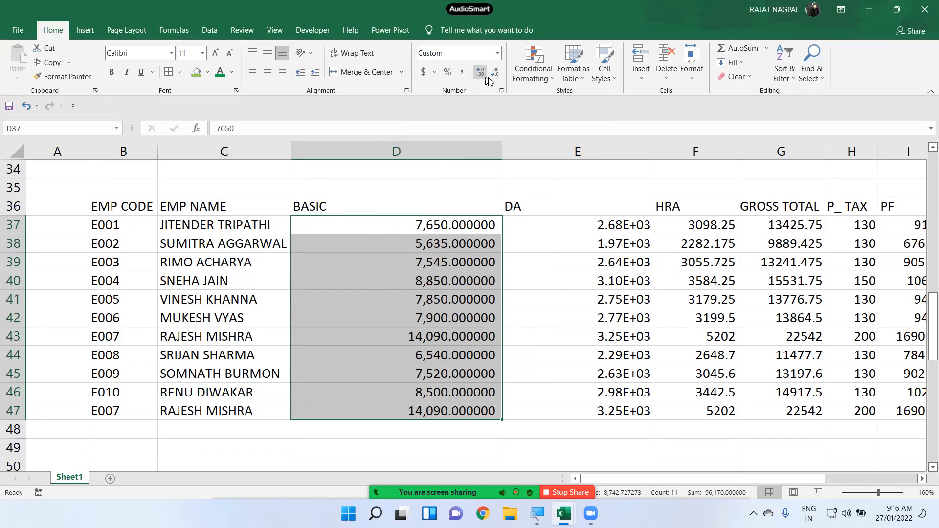
# - Reduce the BASIC salaries in D37:D47 to one decimal place
pyautogui.click(495, 73)
pyautogui.click(495, 73)
pyautogui.click(495, 73)
pyautogui.click(495, 73)
pyautogui.click(495, 75)
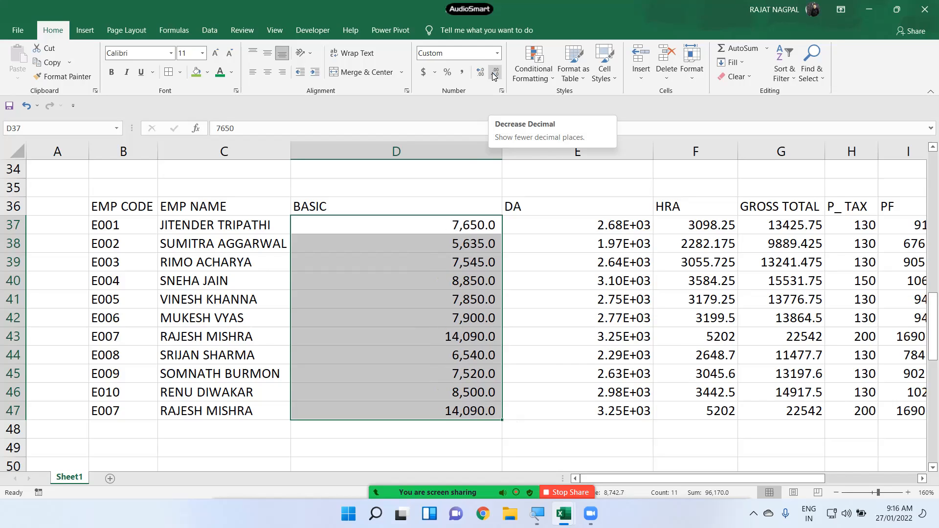
pyautogui.rightClick(492, 75)
pyautogui.click(459, 110)
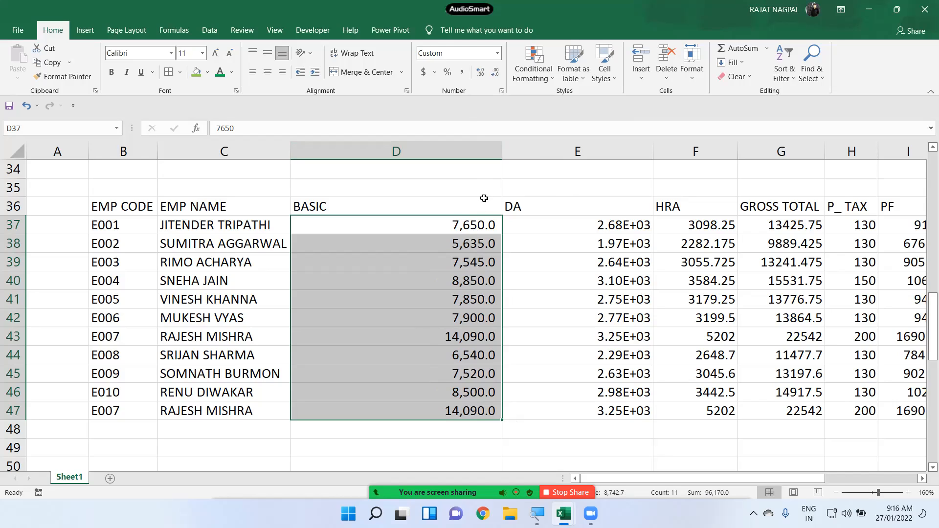
# - Apply the Currency format with the ₹ Hindi symbol and one decimal place to the BASIC salaries in D37:D47
pyautogui.click(503, 93)
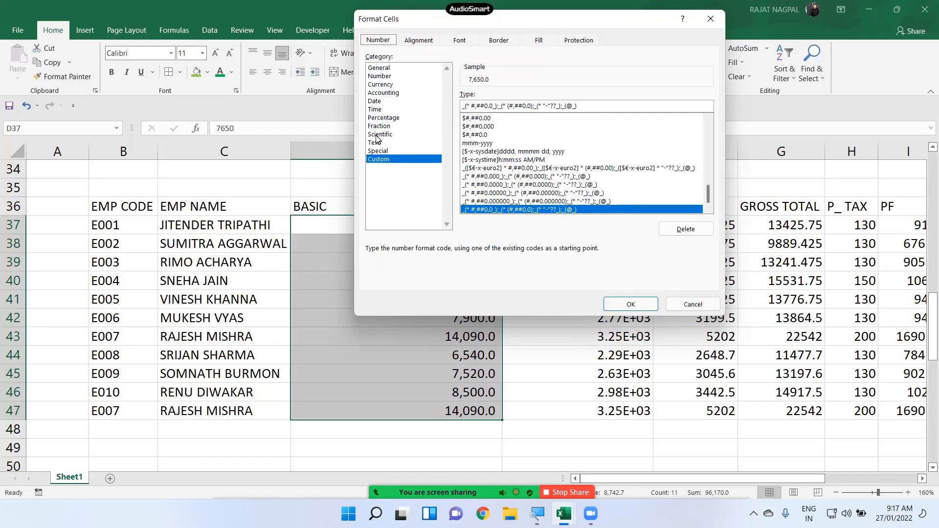
pyautogui.click(385, 68)
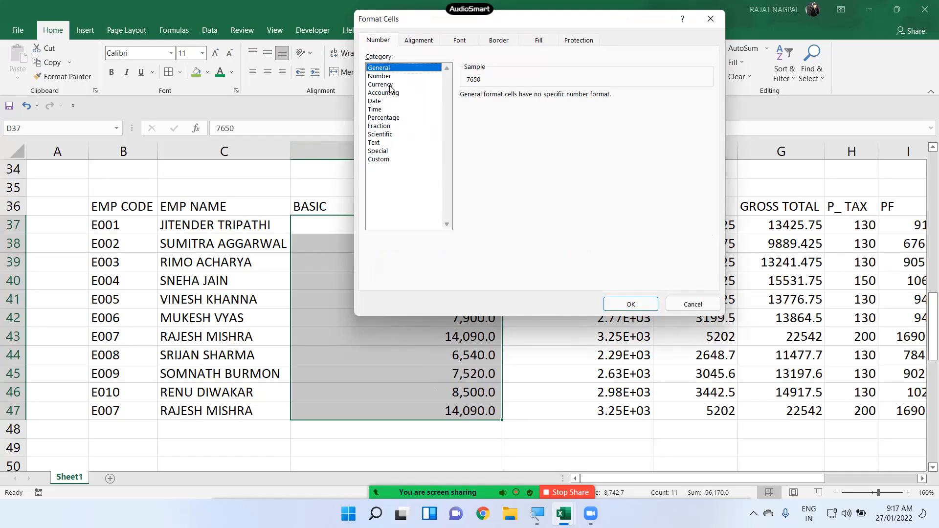
pyautogui.click(386, 85)
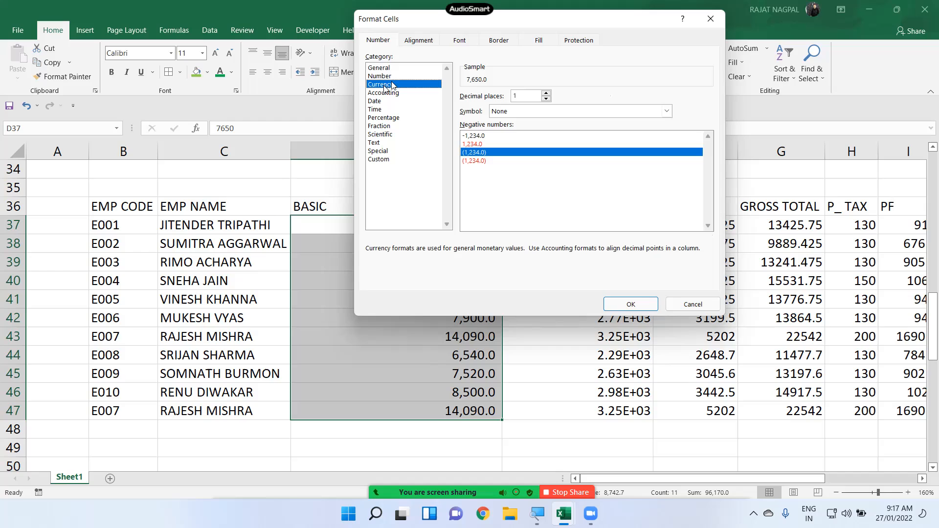
pyautogui.click(510, 112)
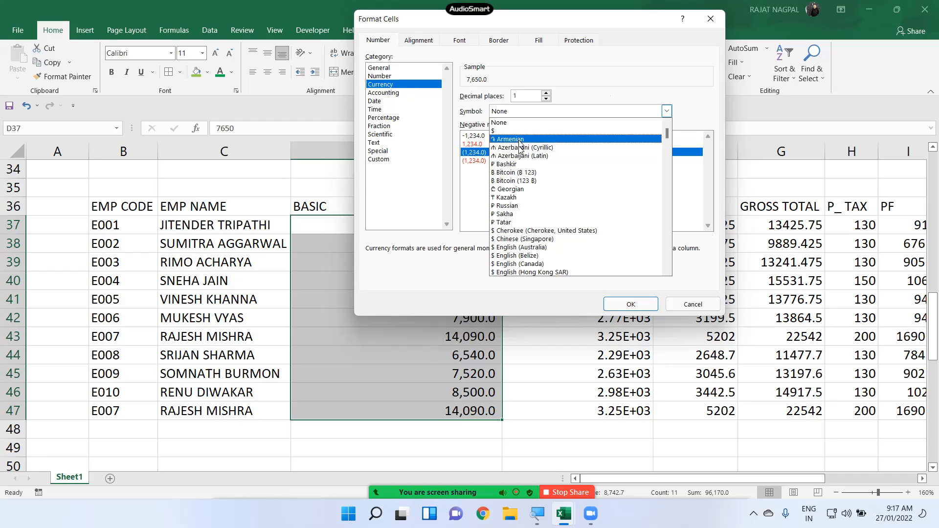
pyautogui.scroll(-5, 543, 232)
pyautogui.scroll(-15, 538, 240)
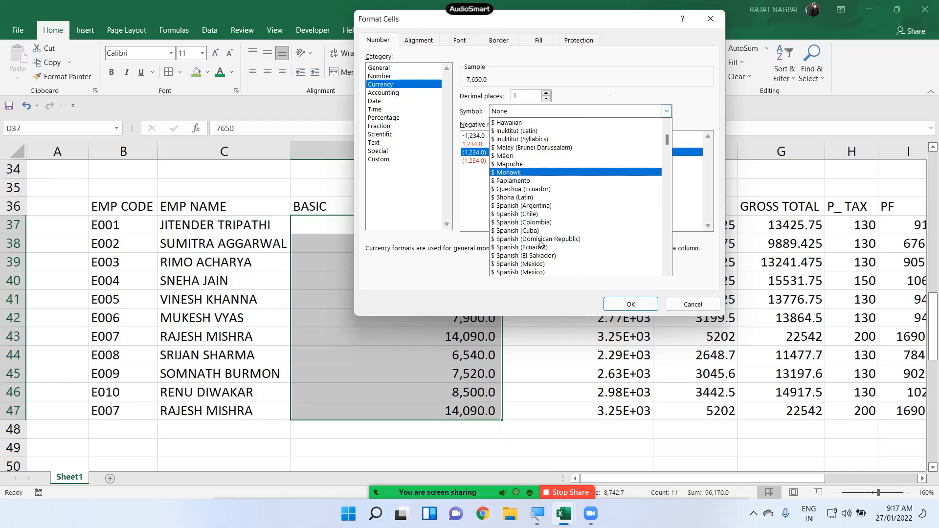
pyautogui.scroll(-8, 524, 254)
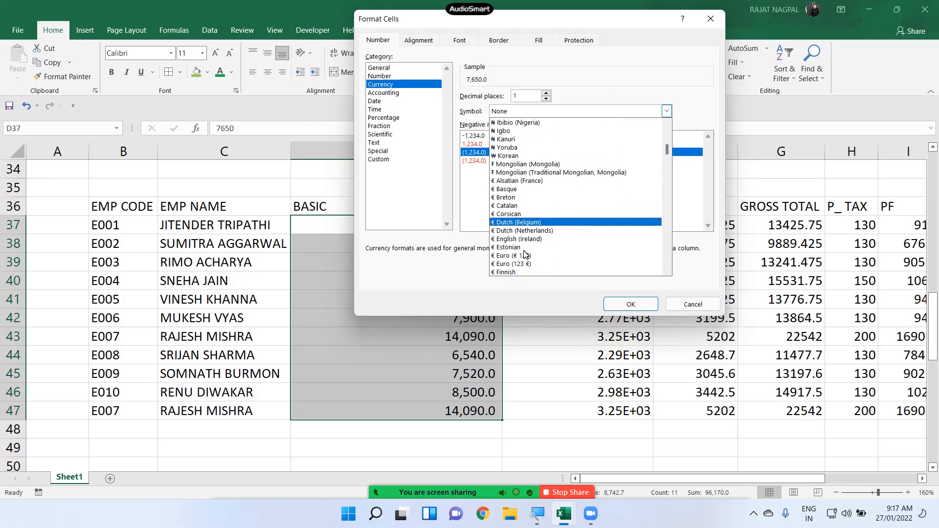
pyautogui.scroll(-10, 526, 243)
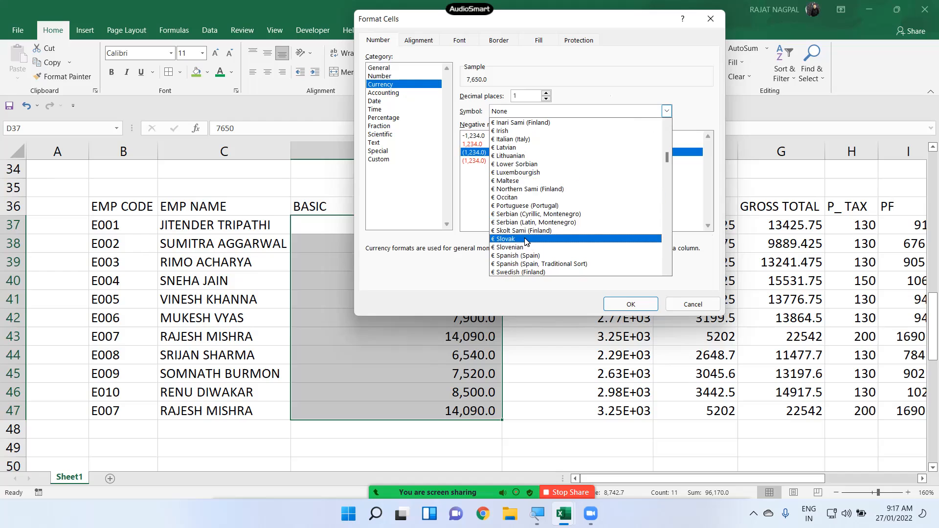
pyautogui.scroll(-1, 526, 239)
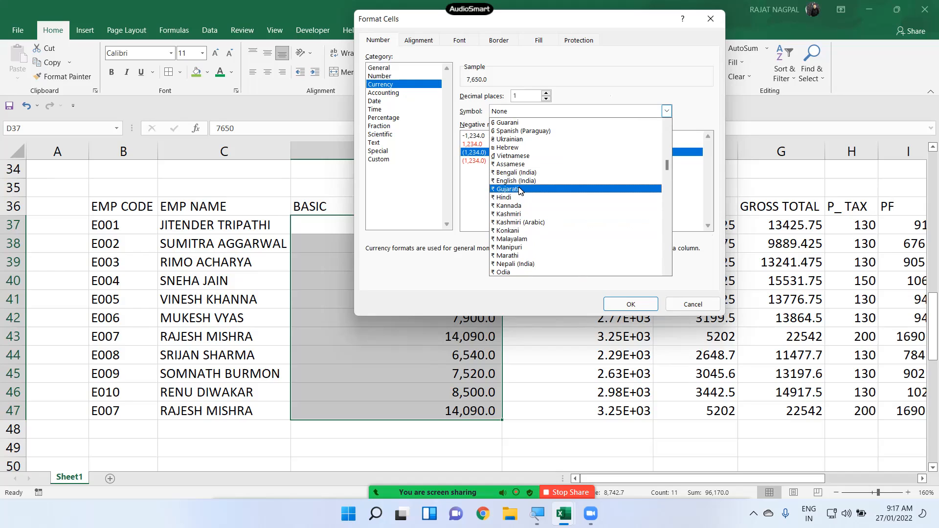
pyautogui.click(522, 200)
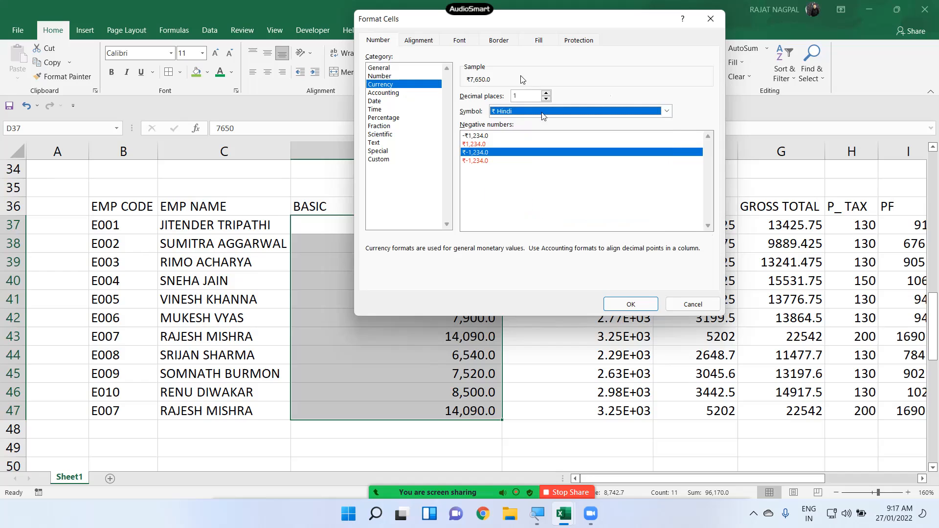
pyautogui.click(631, 304)
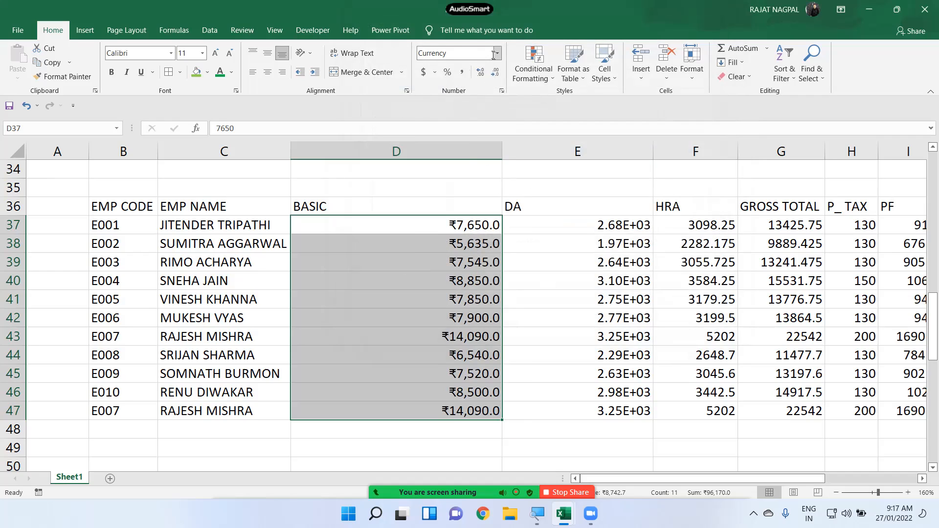
# - Review the available currency symbols for the BASIC salaries in D37:D47 and leave without changing the format
pyautogui.click(501, 91)
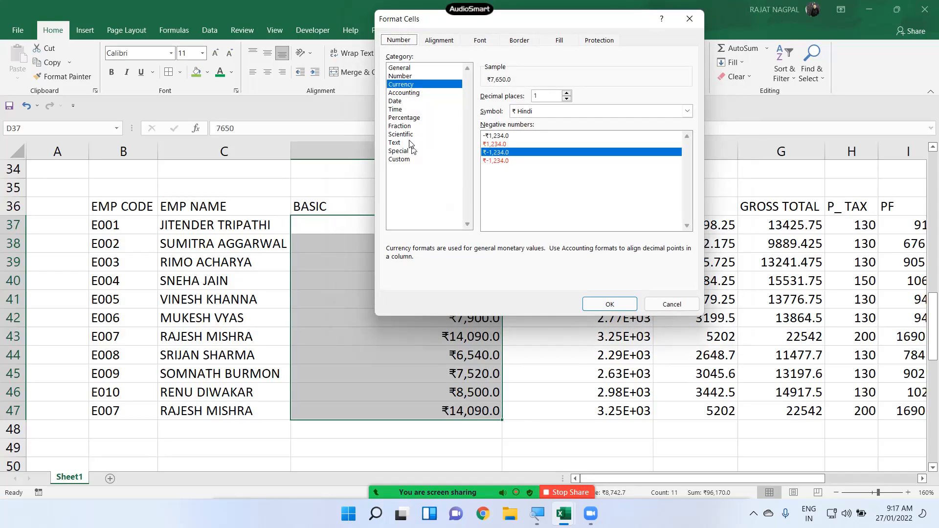
pyautogui.click(538, 111)
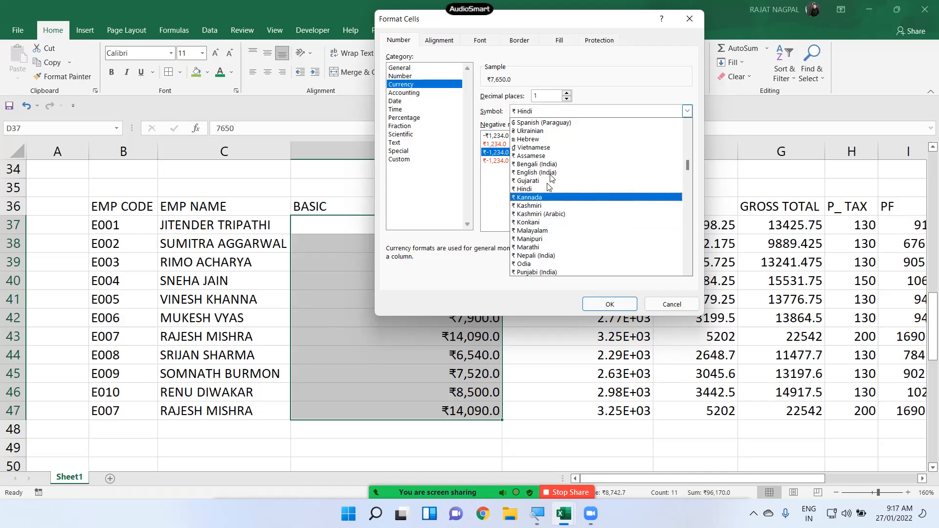
pyautogui.click(446, 203)
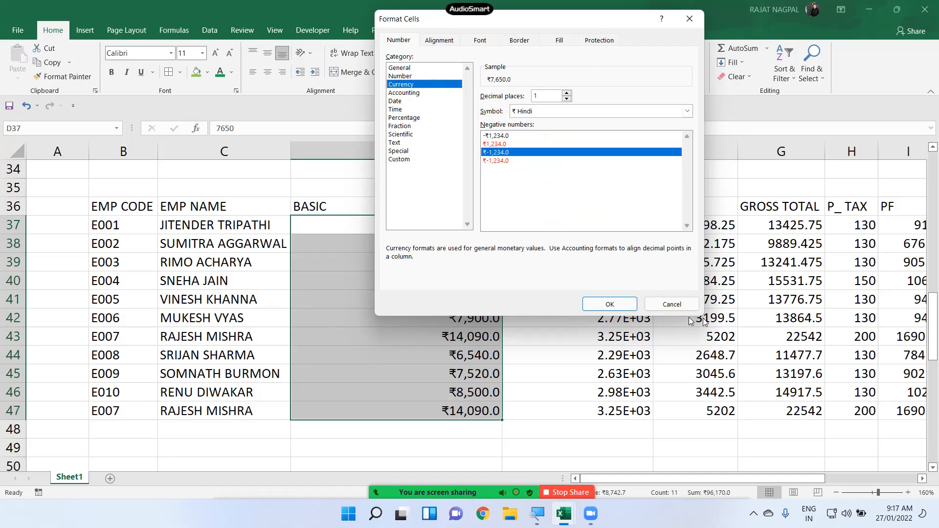
pyautogui.click(681, 304)
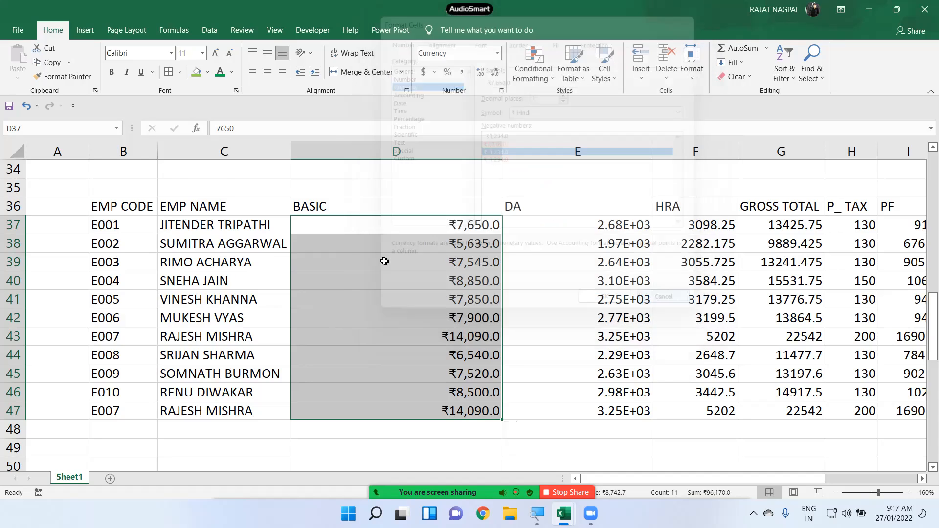
# - Preview several Date types for the dates in D52:D57 and apply the 3/14/12 type
pyautogui.scroll(-4, 383, 262)
pyautogui.moveTo(383, 279); pyautogui.dragTo(409, 374)
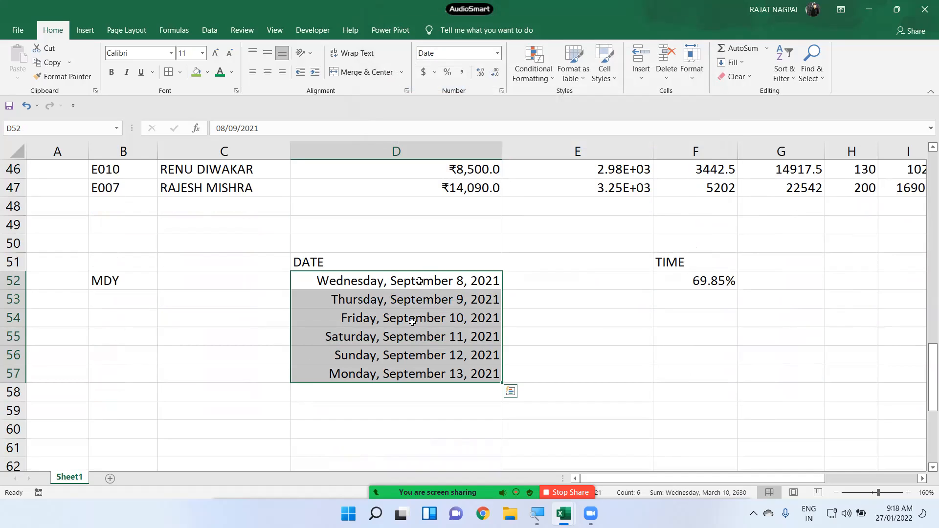
pyautogui.click(502, 92)
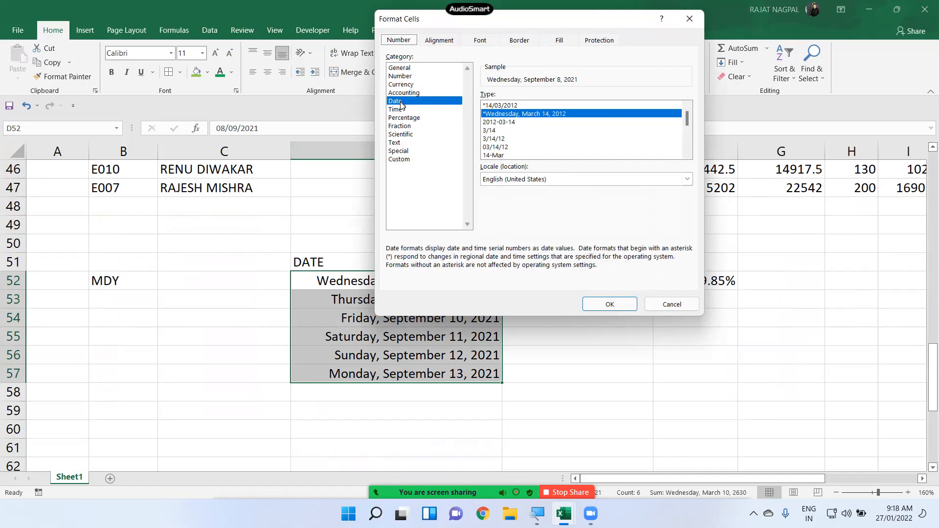
pyautogui.click(494, 139)
pyautogui.scroll(-3, 499, 153)
pyautogui.click(509, 122)
pyautogui.click(515, 139)
pyautogui.click(515, 130)
pyautogui.click(514, 123)
pyautogui.scroll(-1, 515, 123)
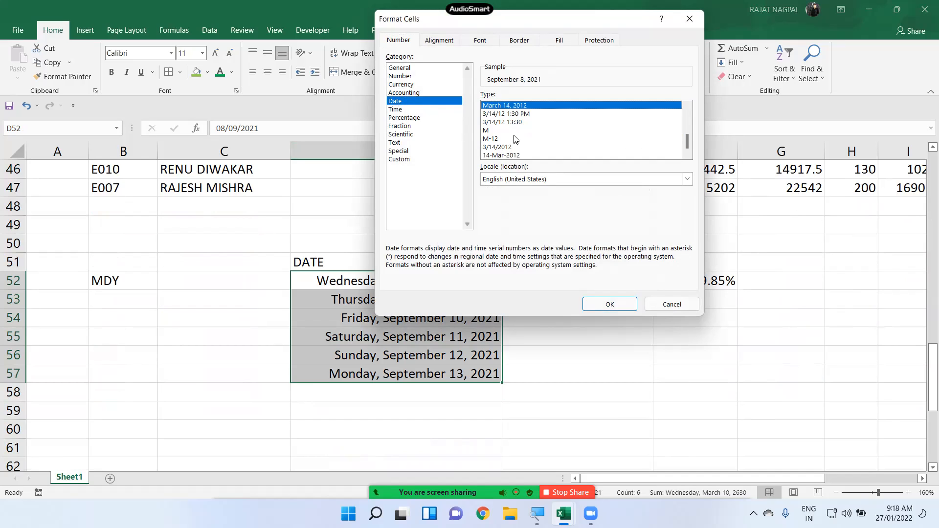
pyautogui.scroll(3, 514, 139)
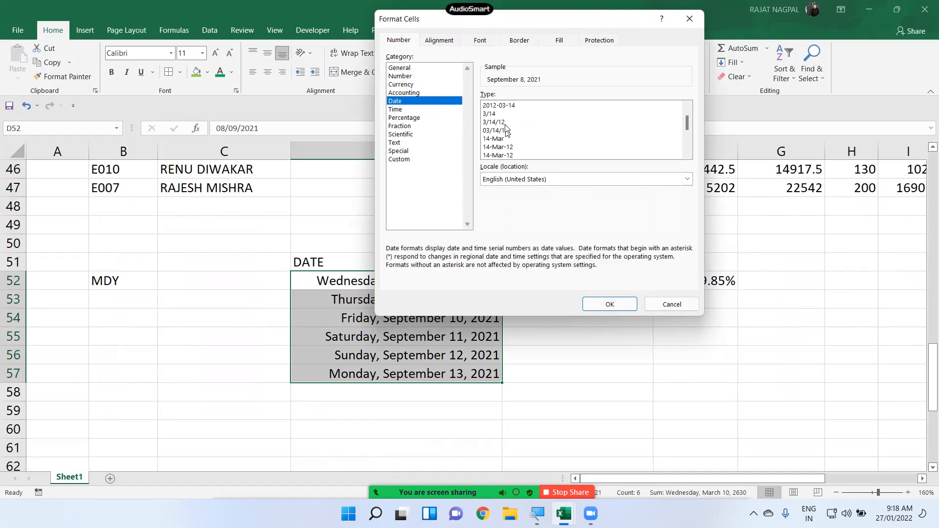
pyautogui.click(507, 122)
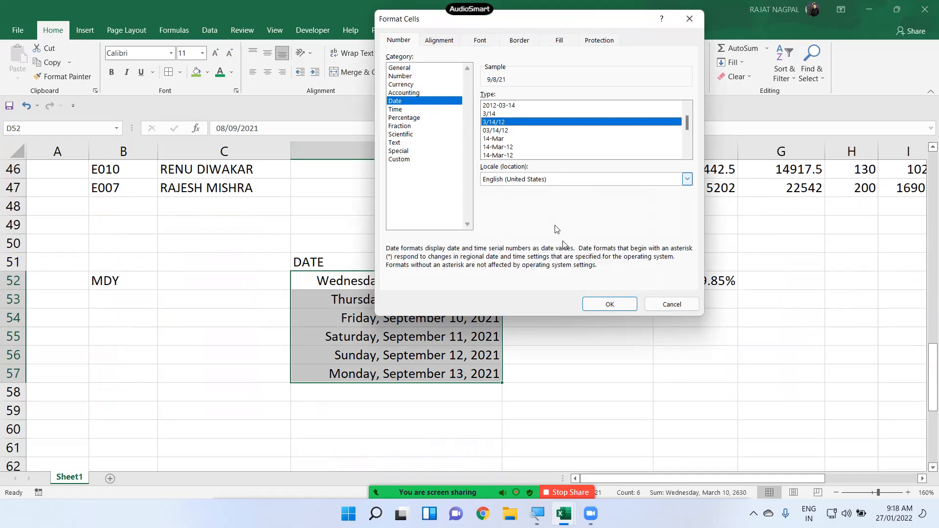
pyautogui.click(609, 304)
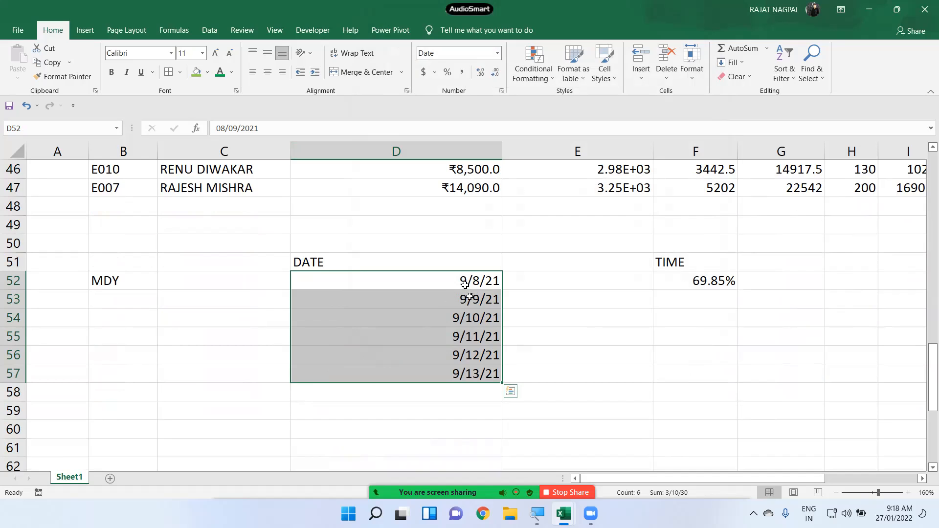
# - Preview the Time types 1:30:55 PM and 30:55.2 on the dates in D52:D57
pyautogui.click(501, 91)
pyautogui.click(511, 131)
pyautogui.scroll(-1, 504, 126)
pyautogui.click(394, 109)
pyautogui.scroll(-1, 498, 139)
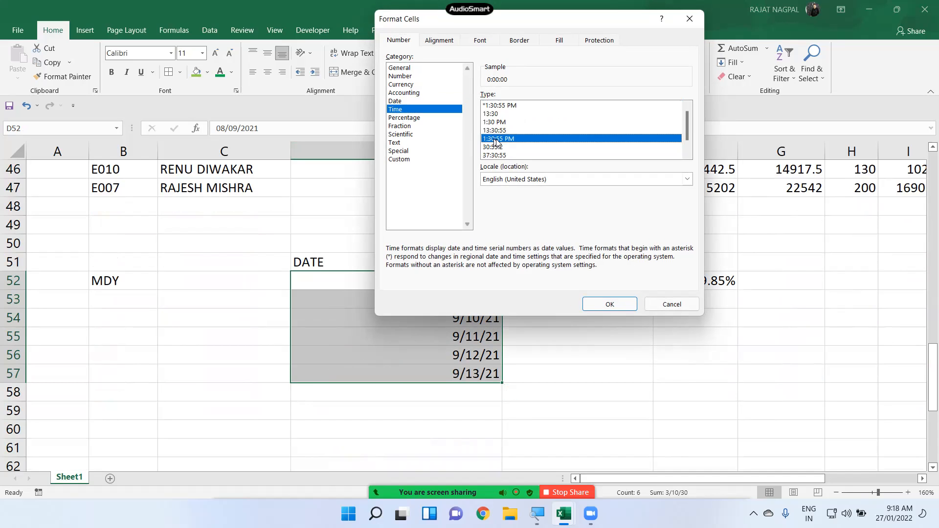
pyautogui.click(503, 122)
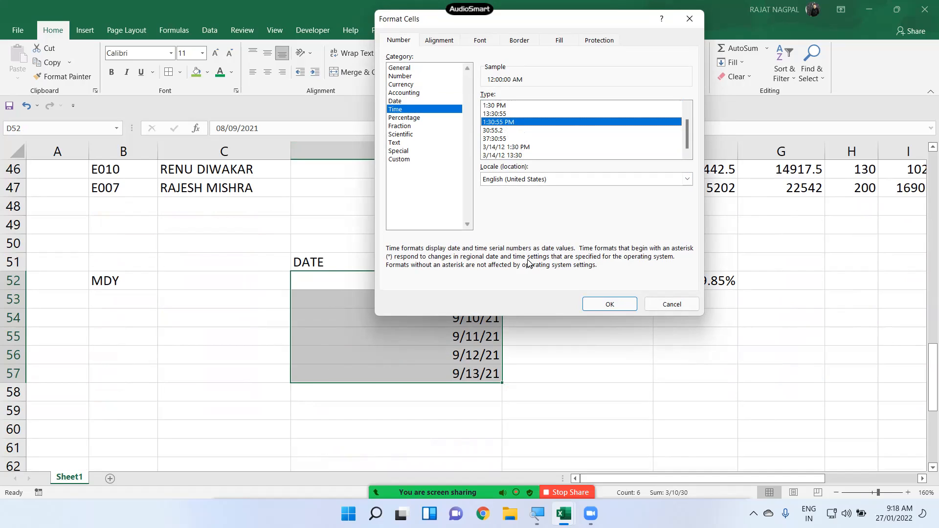
pyautogui.click(559, 130)
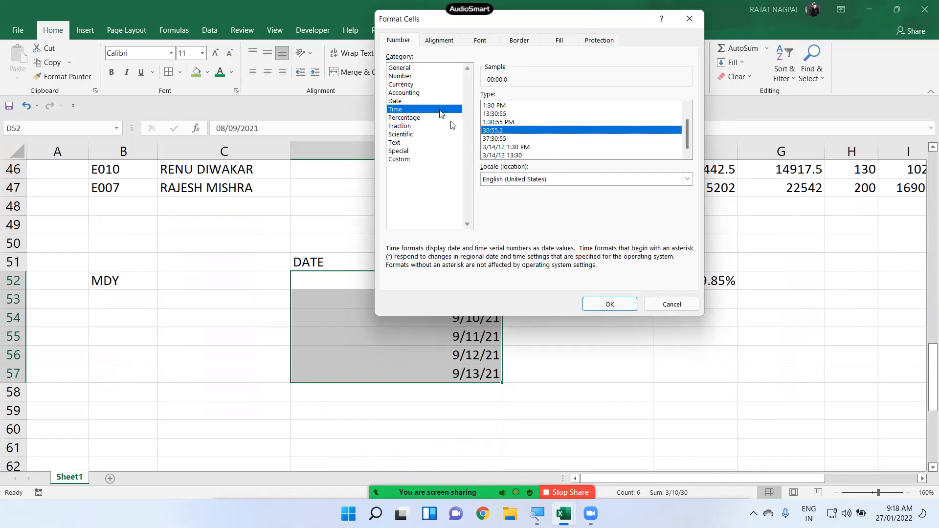
# - Preview the Accounting format with the ₹ Hindi symbol on the dates in D52:D57 and cancel it
pyautogui.click(417, 94)
pyautogui.click(532, 112)
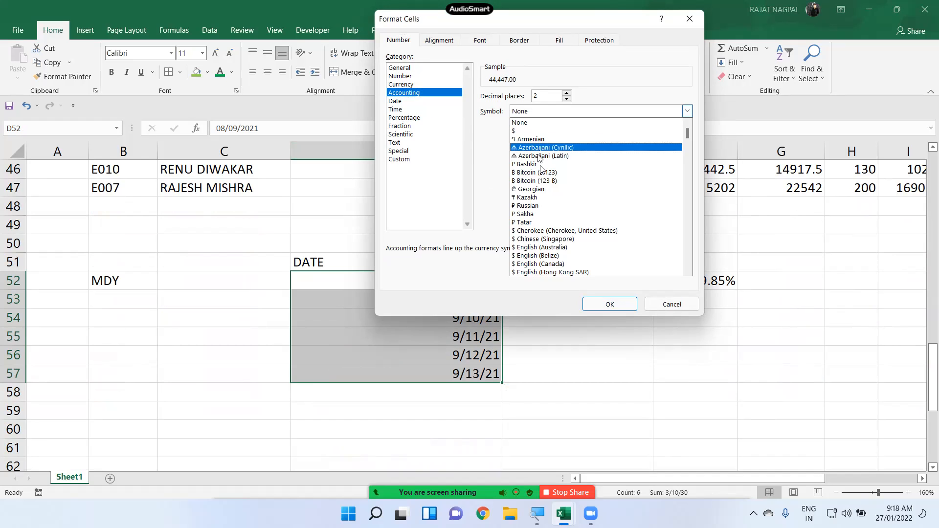
pyautogui.scroll(-8, 563, 205)
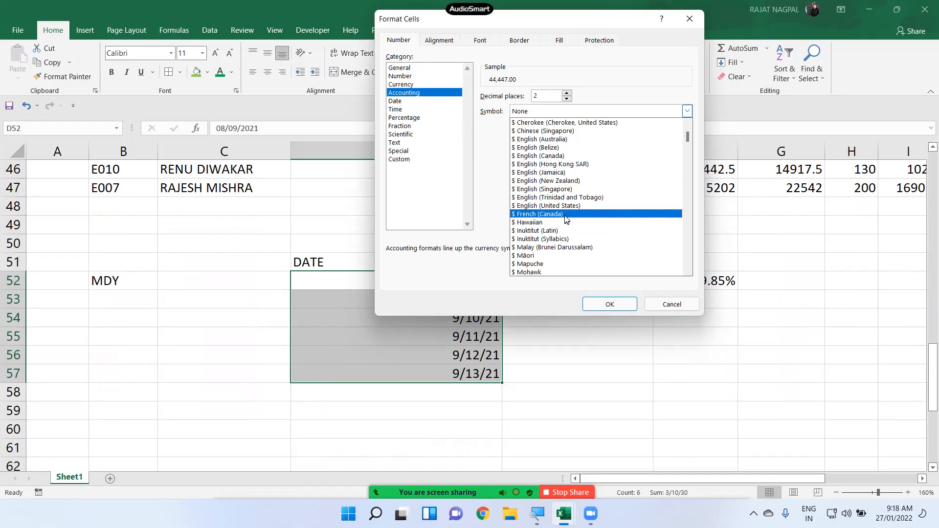
pyautogui.scroll(-12, 565, 215)
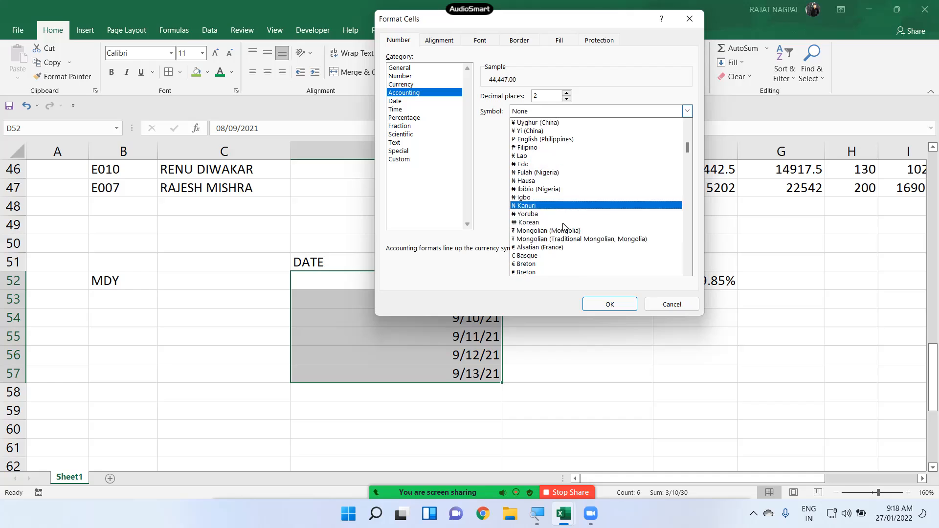
pyautogui.scroll(-12, 560, 223)
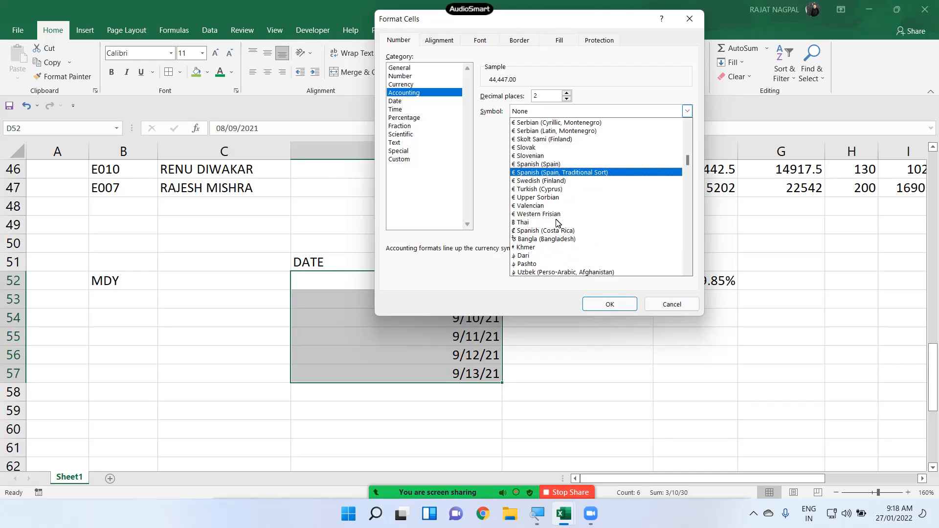
pyautogui.scroll(-5, 558, 215)
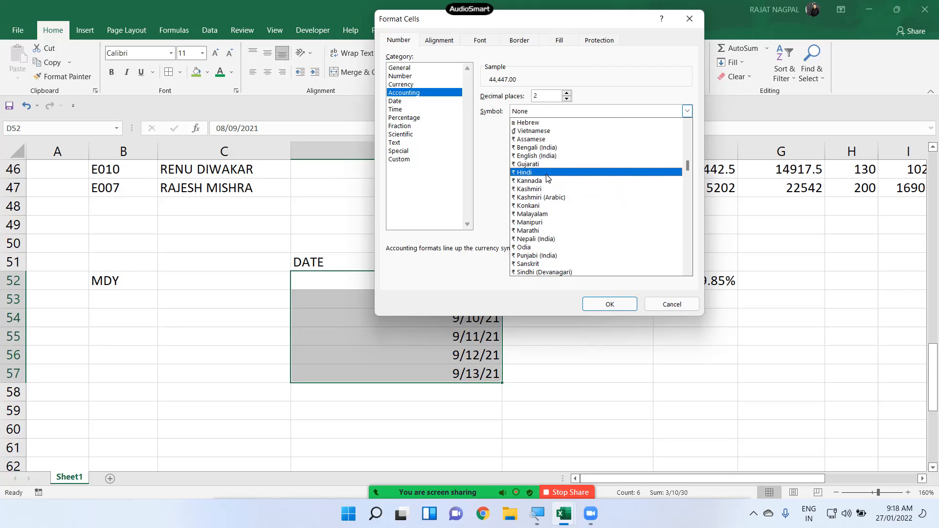
pyautogui.click(563, 201)
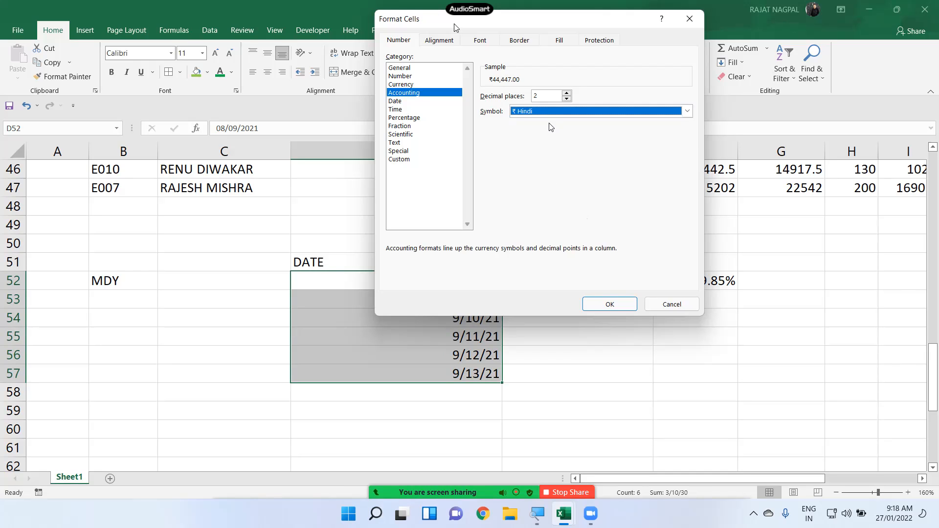
pyautogui.click(672, 304)
# - Apply the Accounting format with the ₹ Hindi symbol and one decimal place to the BASIC salaries in D37:D47
pyautogui.scroll(6, 473, 281)
pyautogui.scroll(-3, 472, 227)
pyautogui.scroll(2, 472, 230)
pyautogui.moveTo(473, 243); pyautogui.dragTo(480, 431)
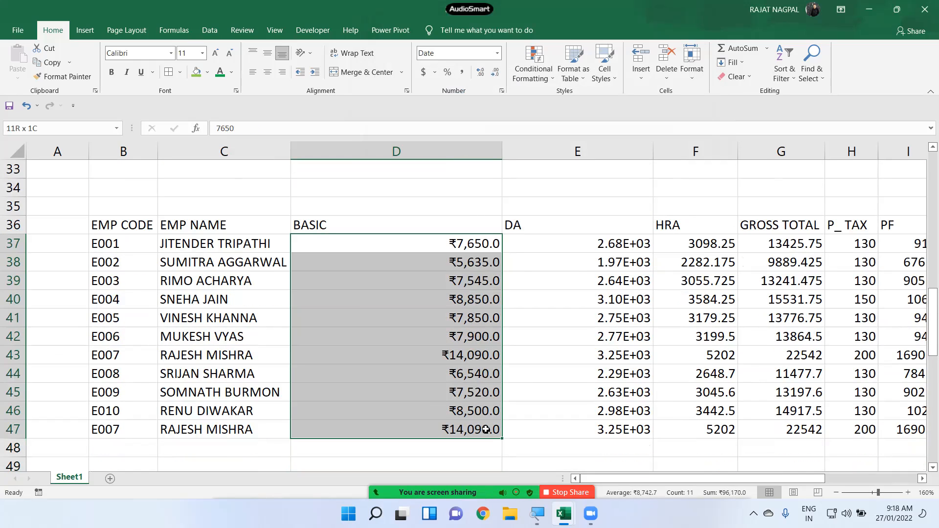
pyautogui.click(501, 92)
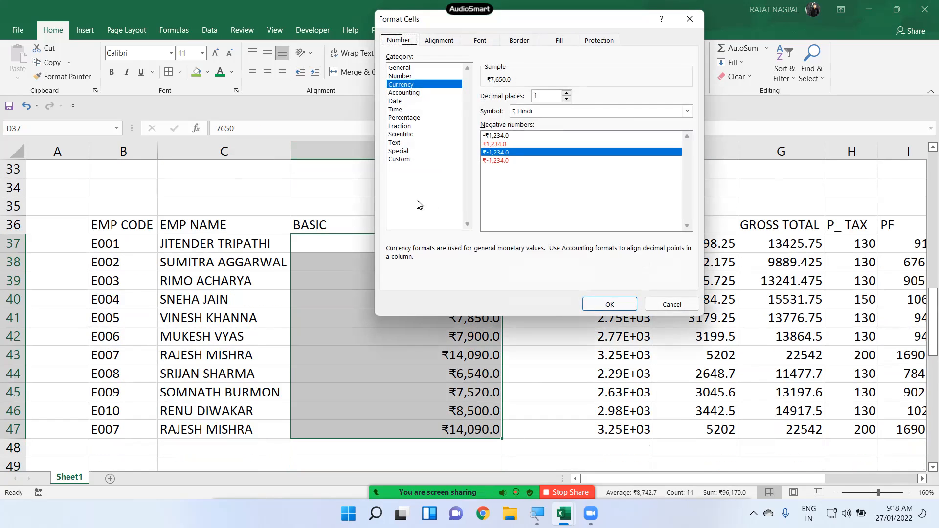
pyautogui.click(404, 93)
pyautogui.click(406, 85)
pyautogui.click(404, 93)
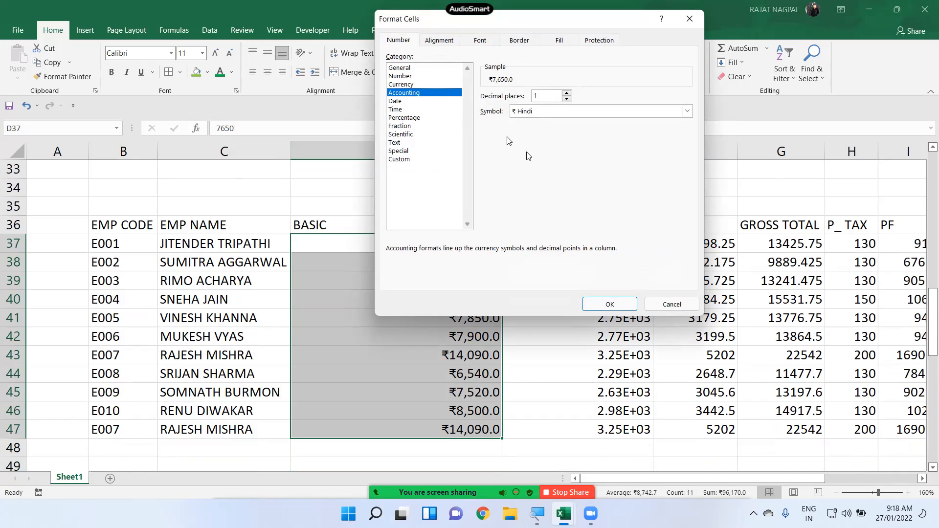
pyautogui.click(609, 303)
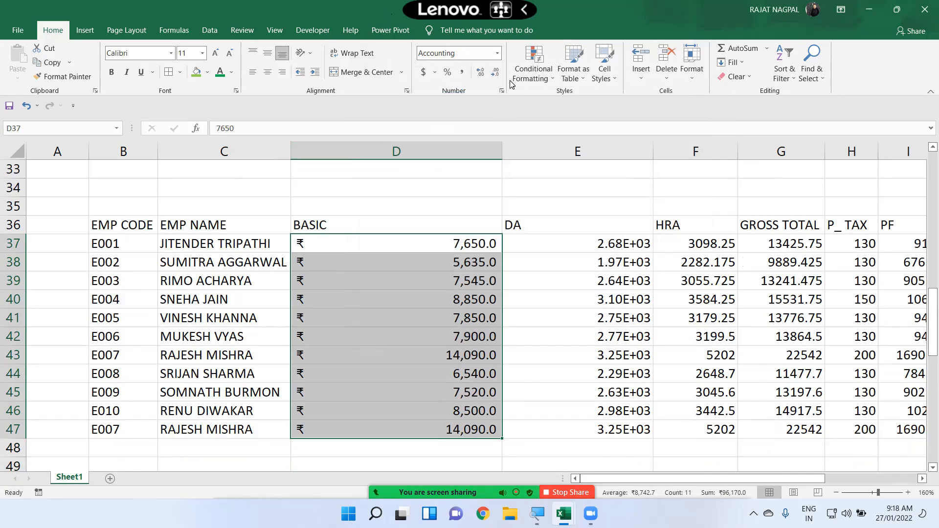
pyautogui.click(501, 91)
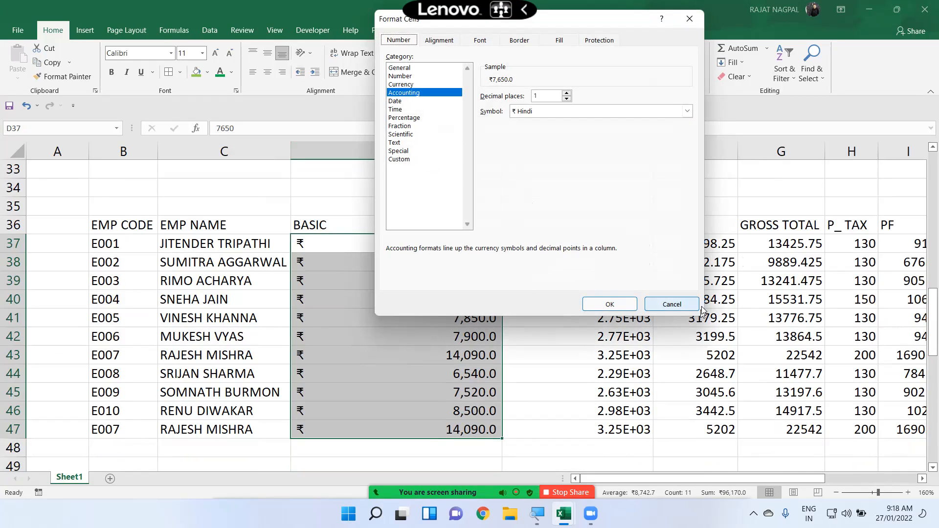
pyautogui.click(672, 304)
# - Preview the March 14, 2012 date type on D52:D57, try applying the M-12 type to these dates, and undo that format change
pyautogui.scroll(-4, 541, 304)
pyautogui.moveTo(432, 299); pyautogui.dragTo(439, 389)
pyautogui.click(502, 90)
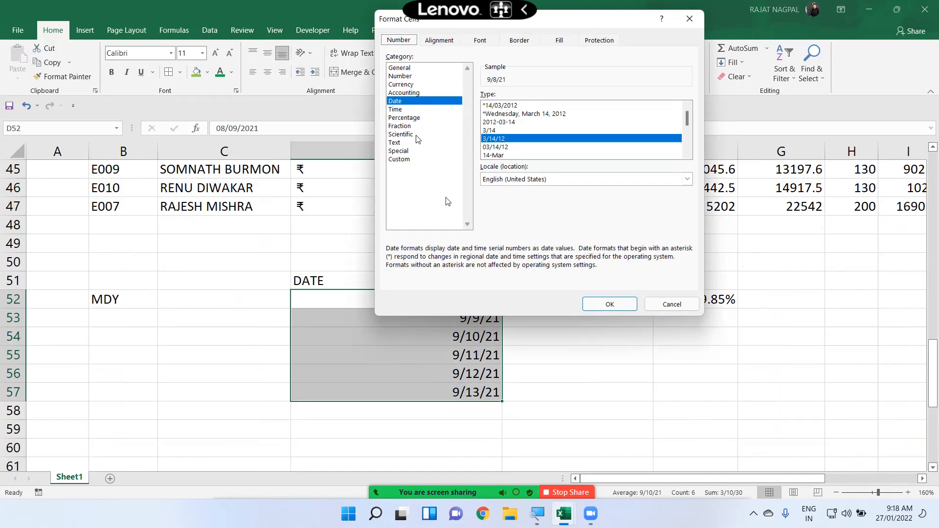
pyautogui.scroll(-3, 500, 135)
pyautogui.click(505, 122)
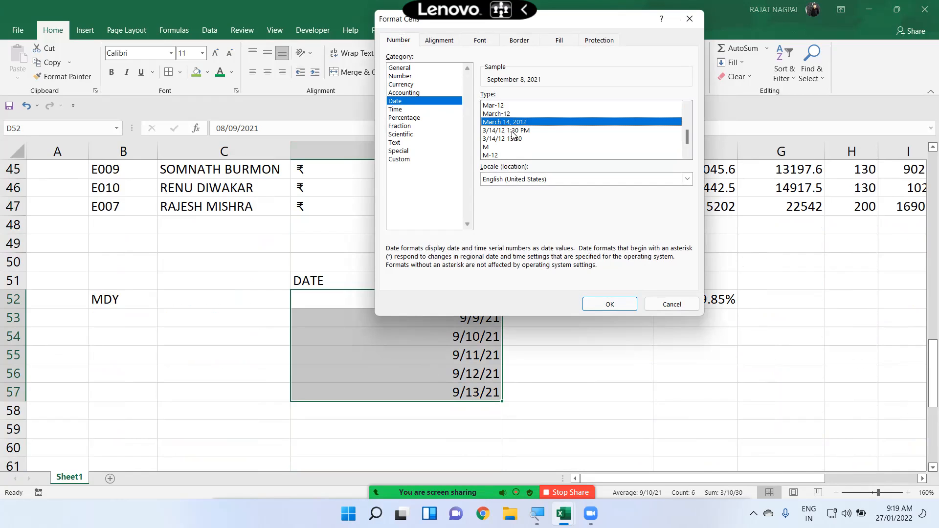
pyautogui.click(503, 155)
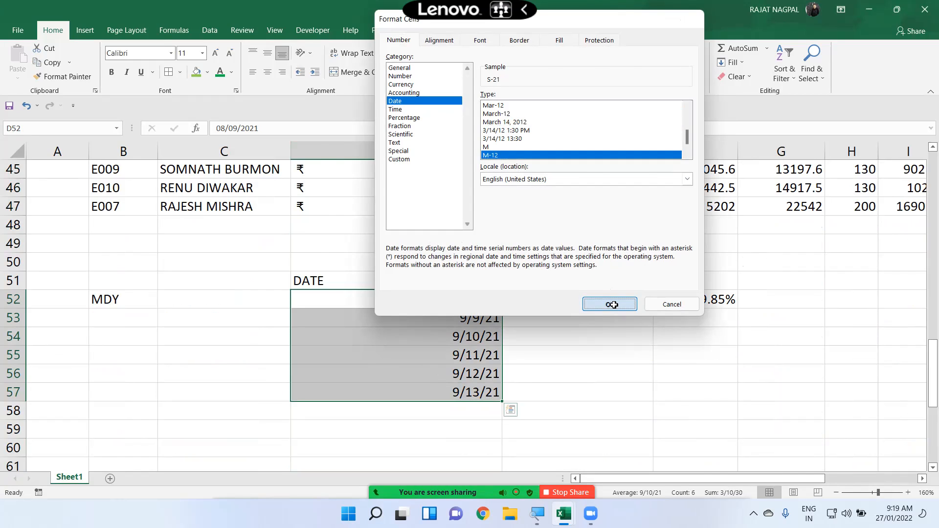
pyautogui.click(609, 303)
pyautogui.hotkey('ctrl', 'z')
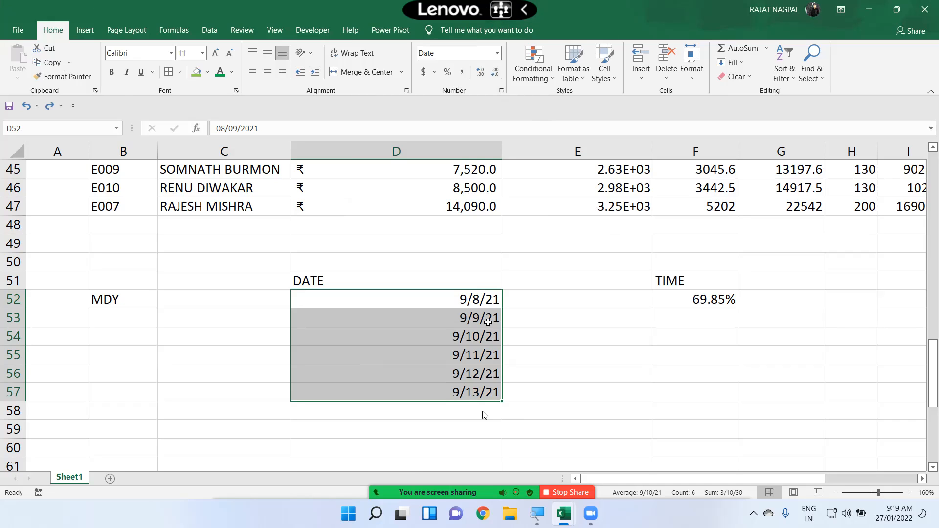
pyautogui.click(547, 335)
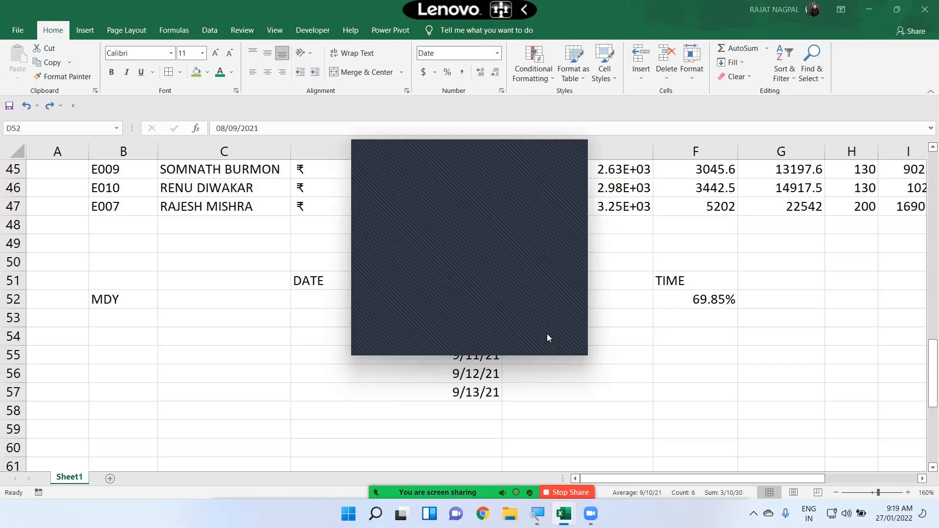
pyautogui.click(566, 146)
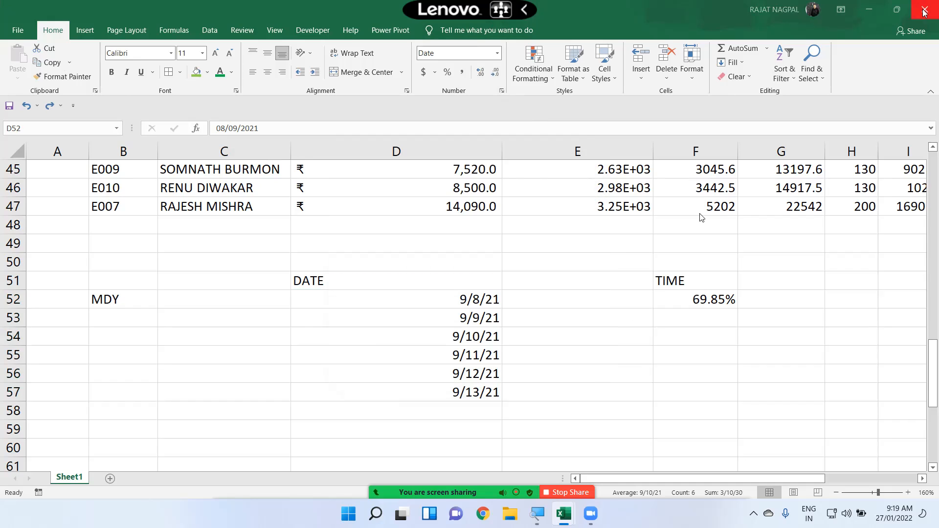
pyautogui.click(561, 487)
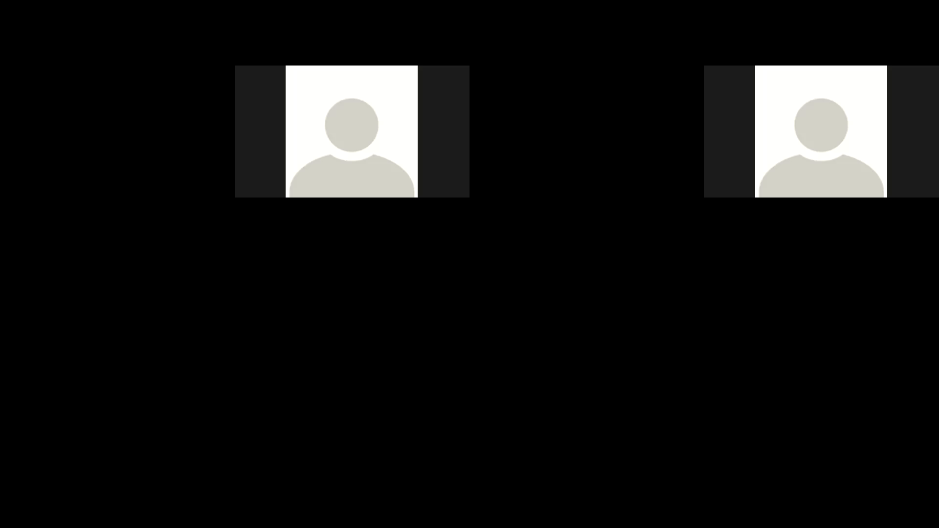